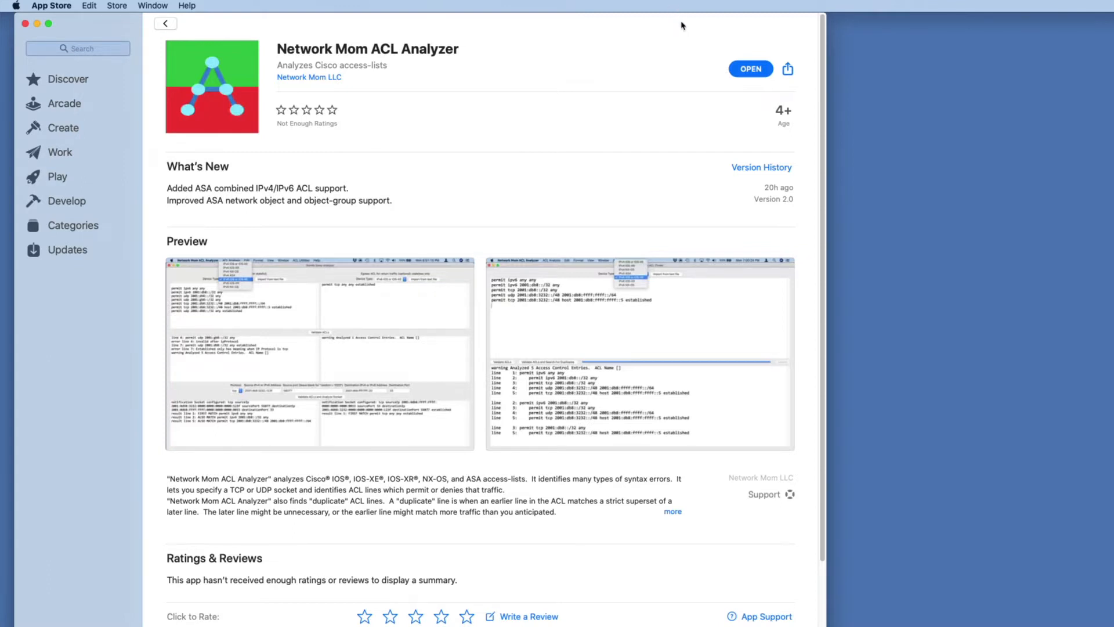
Close the App Store page and open a new Permit-Deny Analysis window in Network Mom ACL Analyzer.
key(super+w)
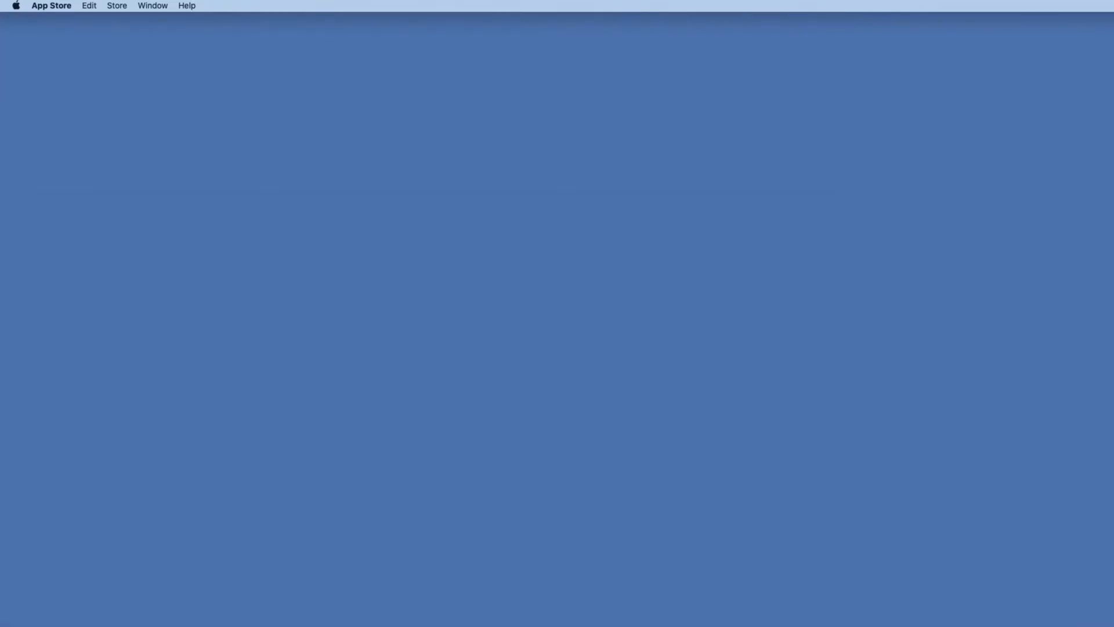
drag(833, 626, 767, 16)
click(194, 6)
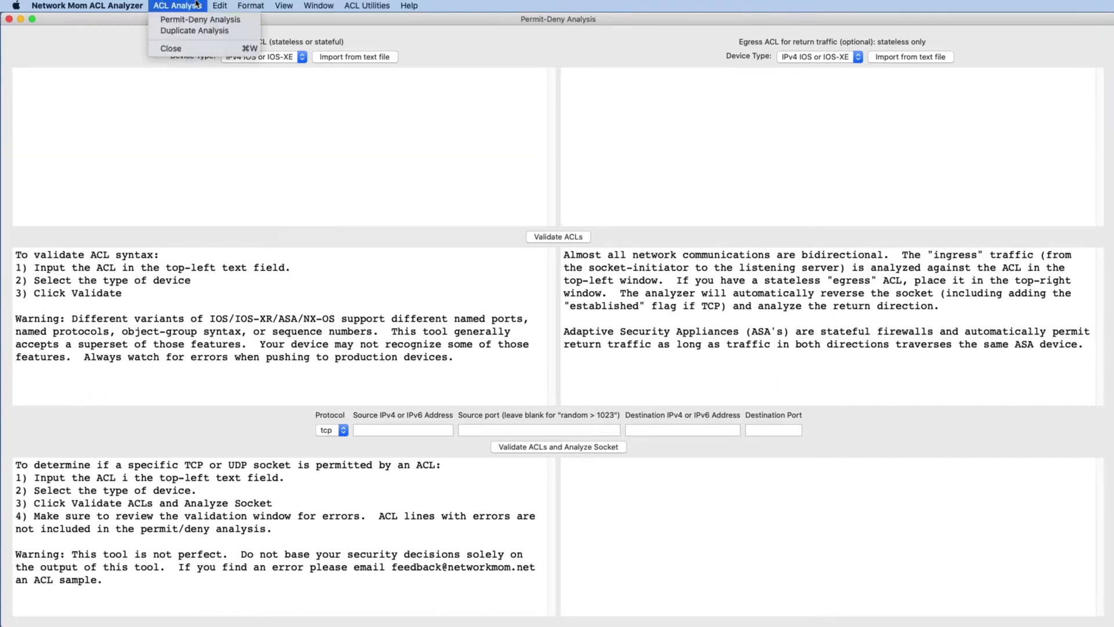
click(196, 22)
drag(373, 17, 378, 16)
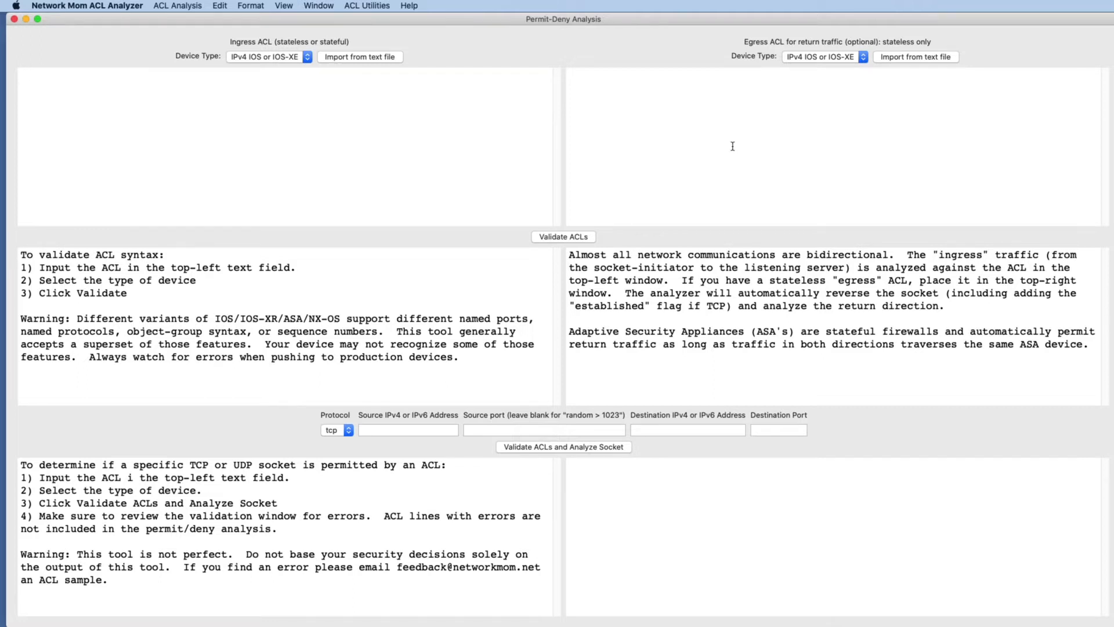
Paste the sample access-list 101 and 102 entries from Notes into the ingress ACL field and validate the ACLs.
click(641, 113)
key(super+Tab)
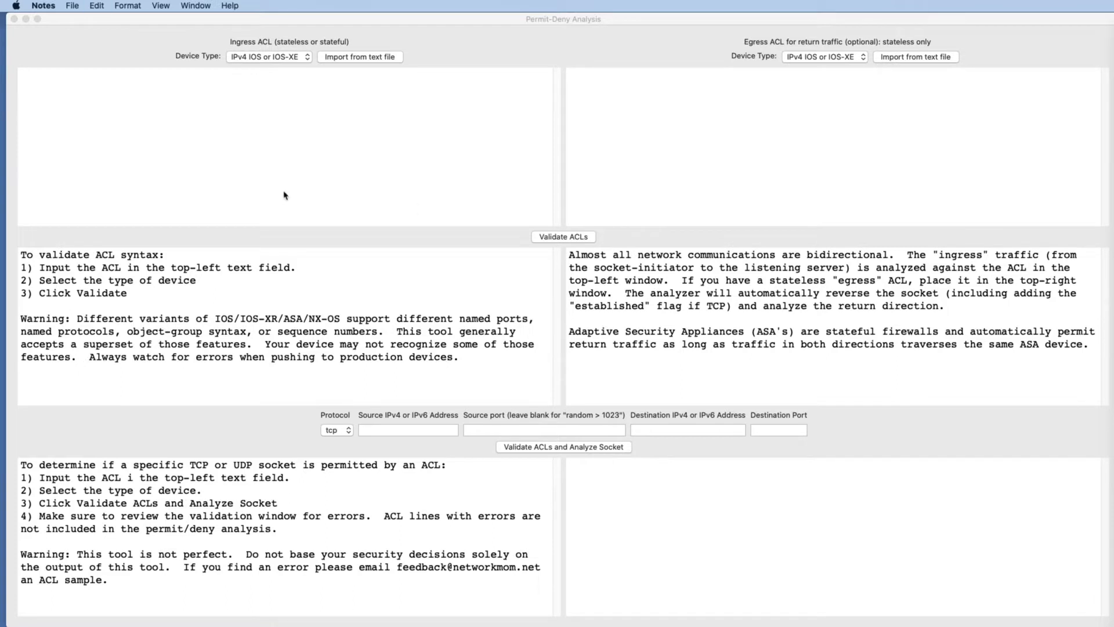
key(super+Tab)
click(243, 152)
text(access-list 101 permit tcp host 1.1.1.1 2.2.2.2 0.0.0.1 eq 80 access-list 101 permit tcp 3.7.4.18 0.0.0.3 2.2.2.3 0.0.0.1 range 80 443 access-list 101 permit udp host 1.1.1.1 2.2.2.3 0.0.0.1 eq snmp log-input syntaxError access-list 101 permit tcp 1.1.1.0 255.255.255.0 2.2.2.0 0.0.0.255 access-list 102 permit tcp 1.2.1.0 255.255.255.0 2.2.2.0 0.0.0.255 log secondName)
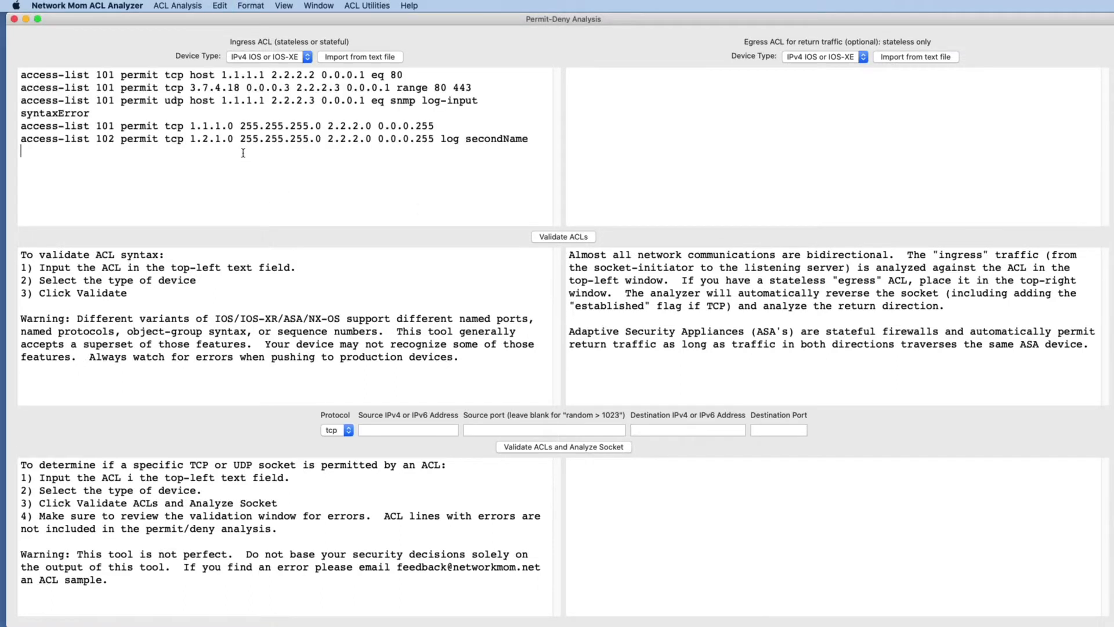
click(570, 239)
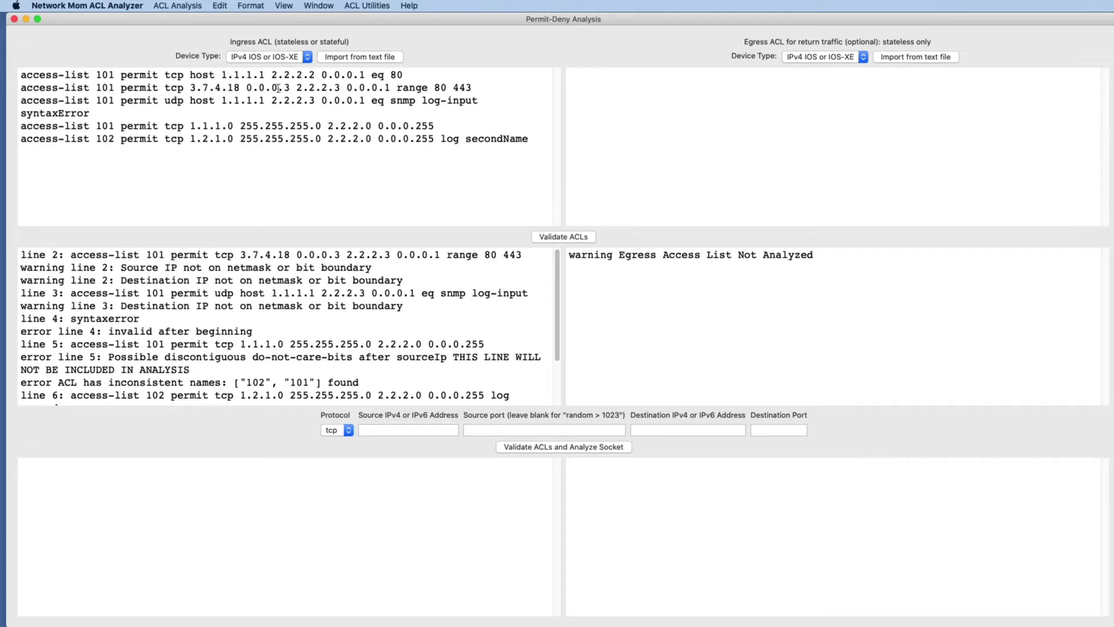
Examine the validation warnings and errors alongside the matching lines of the ingress ACL.
drag(228, 87, 238, 88)
click(181, 268)
click(326, 89)
double_click(327, 88)
double_click(363, 88)
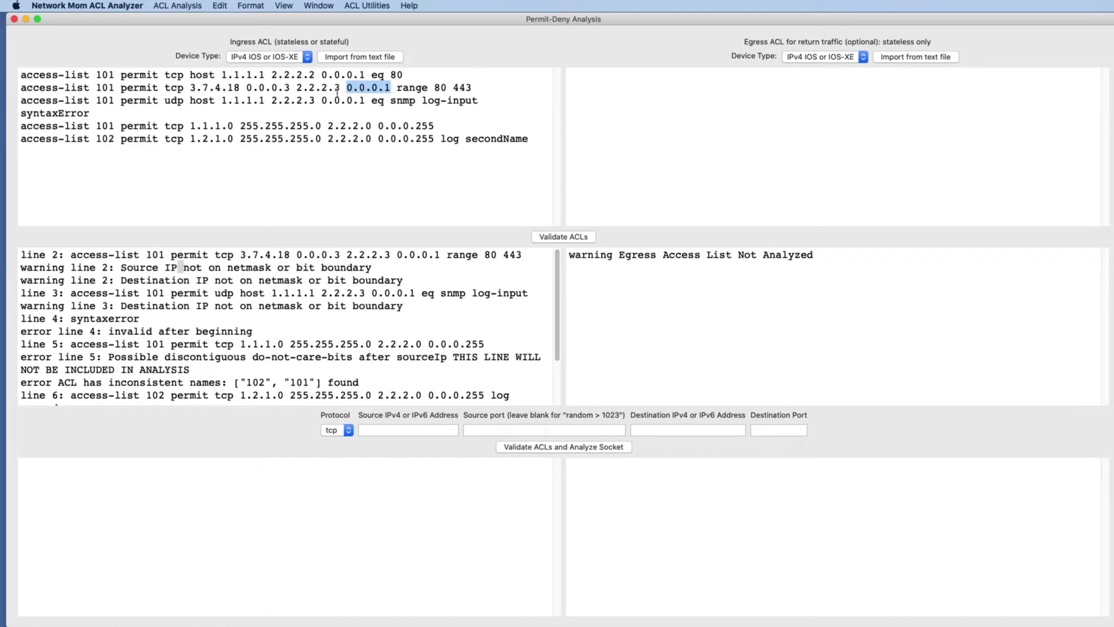
click(373, 88)
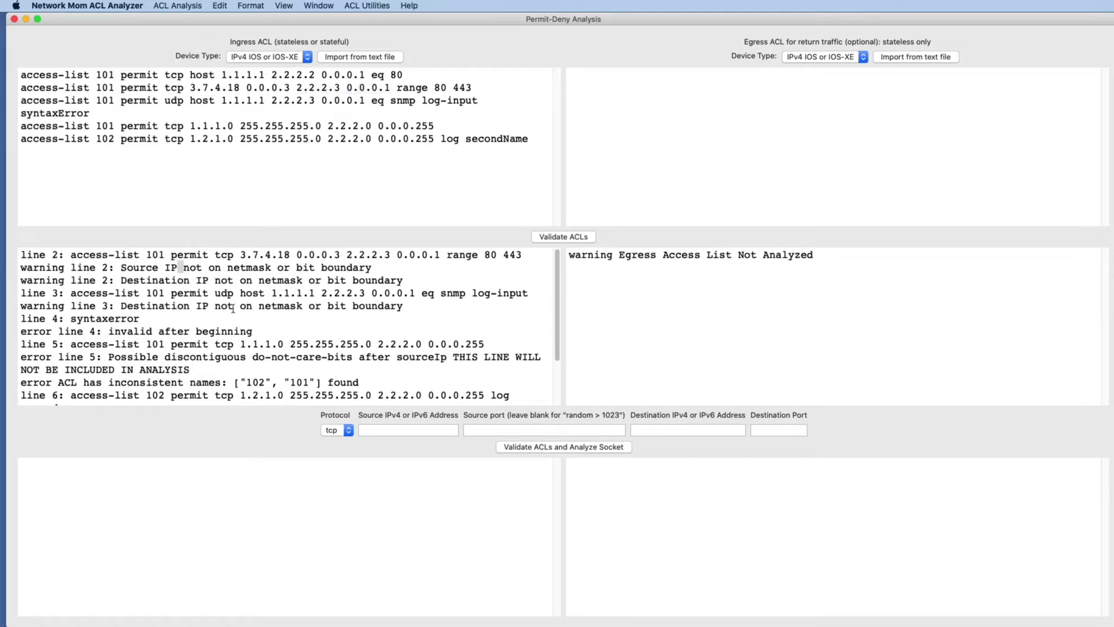
triple_click(100, 277)
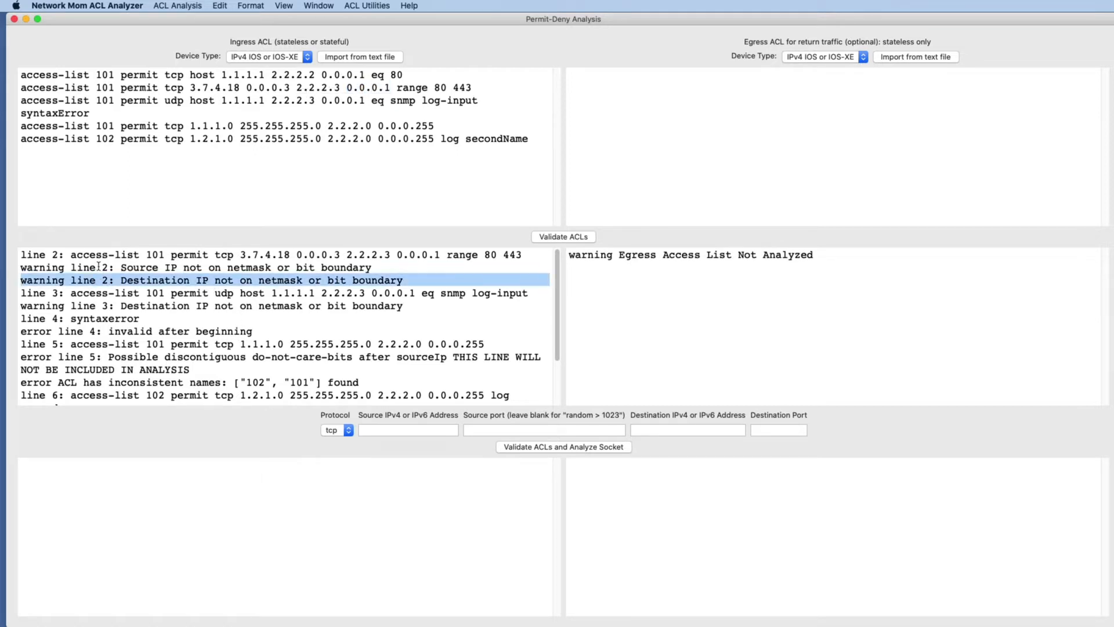
triple_click(98, 267)
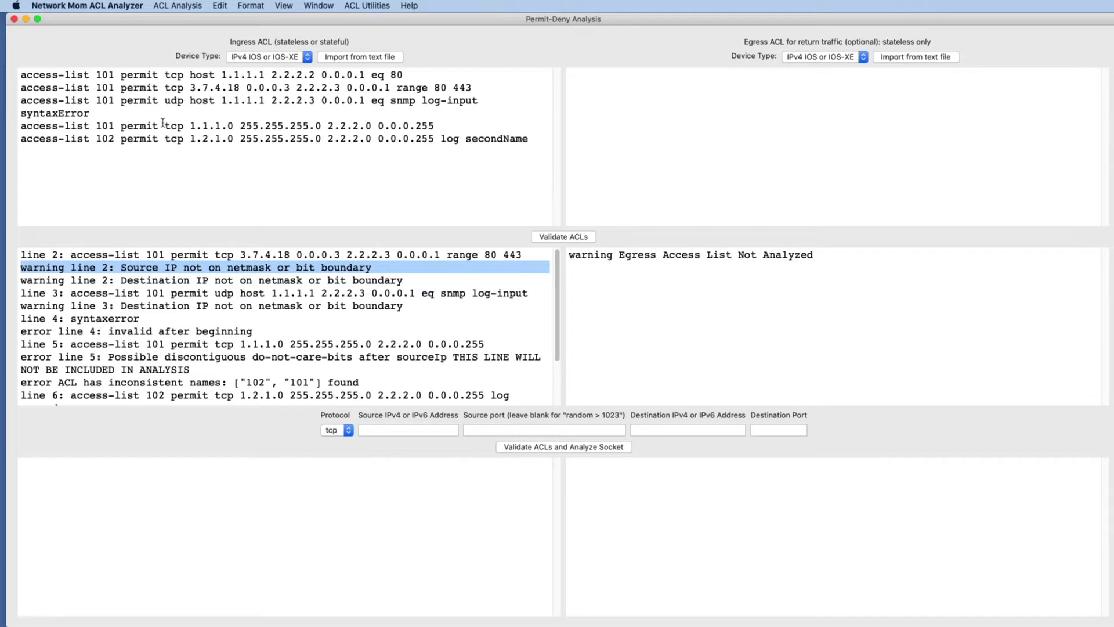
triple_click(196, 87)
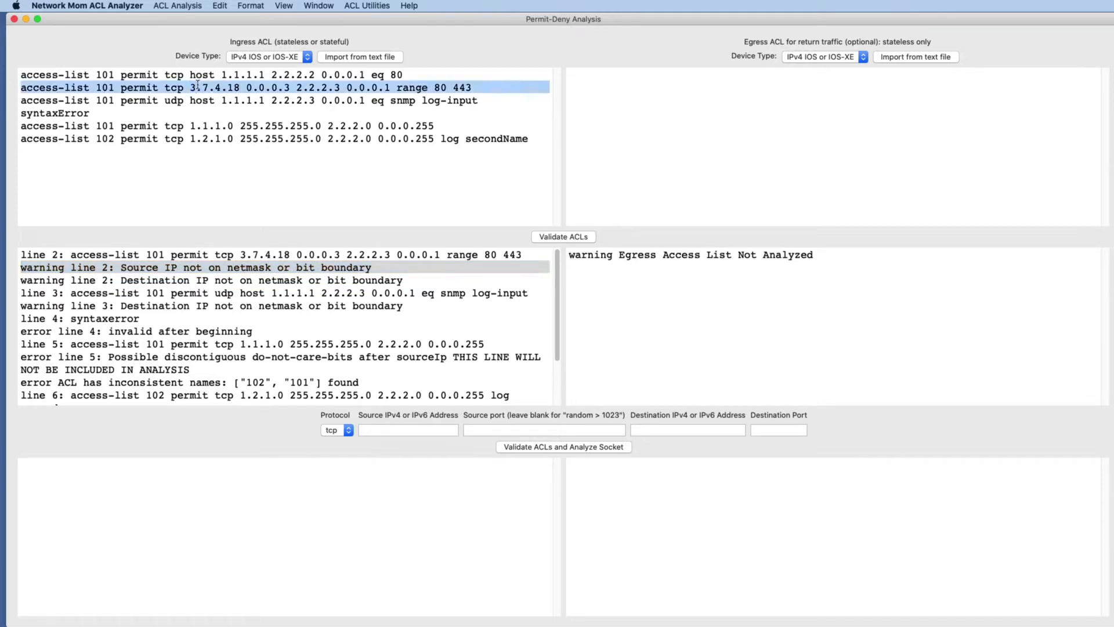
triple_click(179, 280)
triple_click(161, 266)
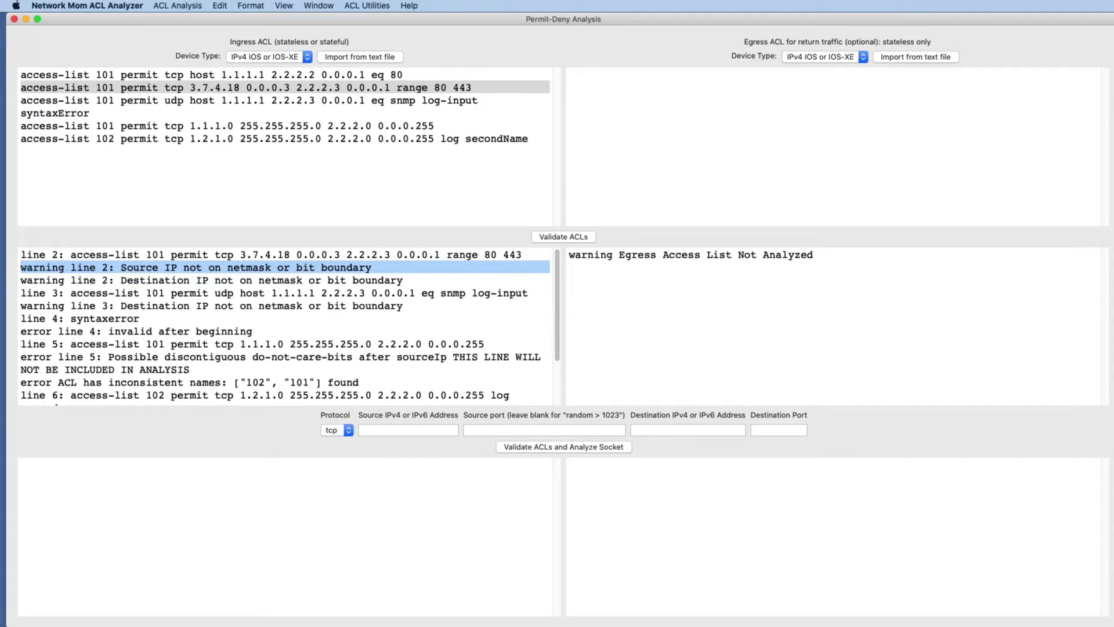
triple_click(157, 126)
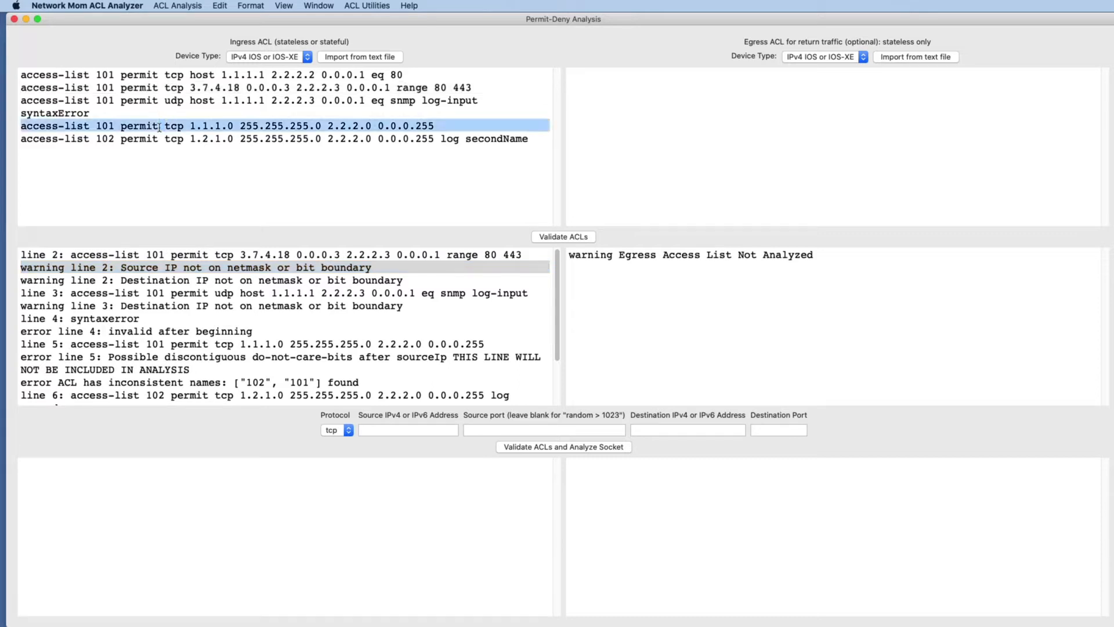
click(222, 136)
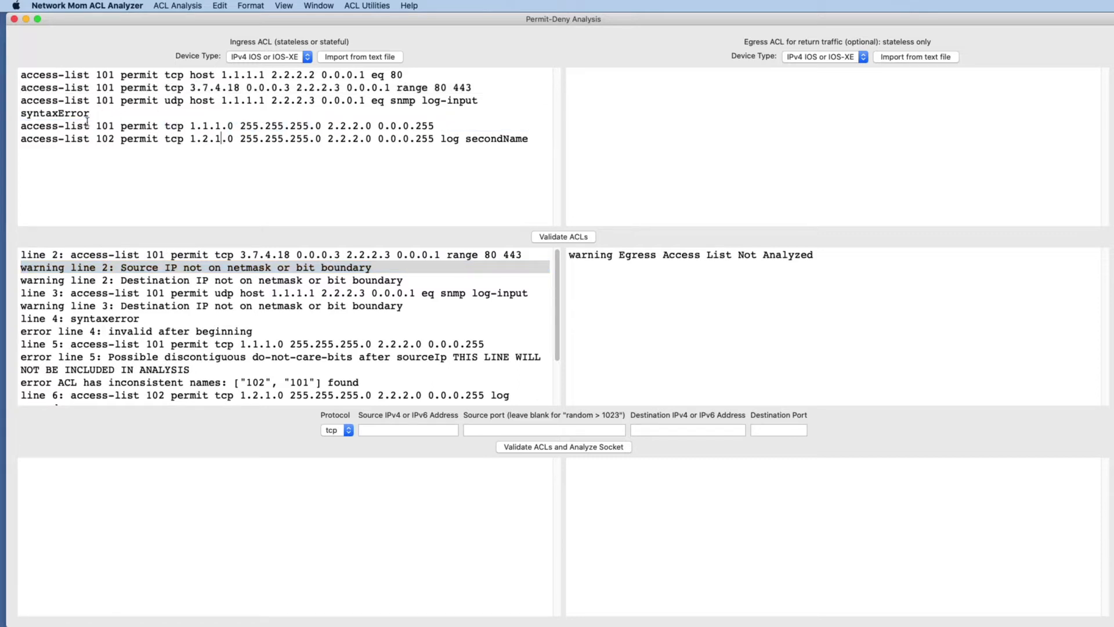
triple_click(278, 126)
double_click(269, 125)
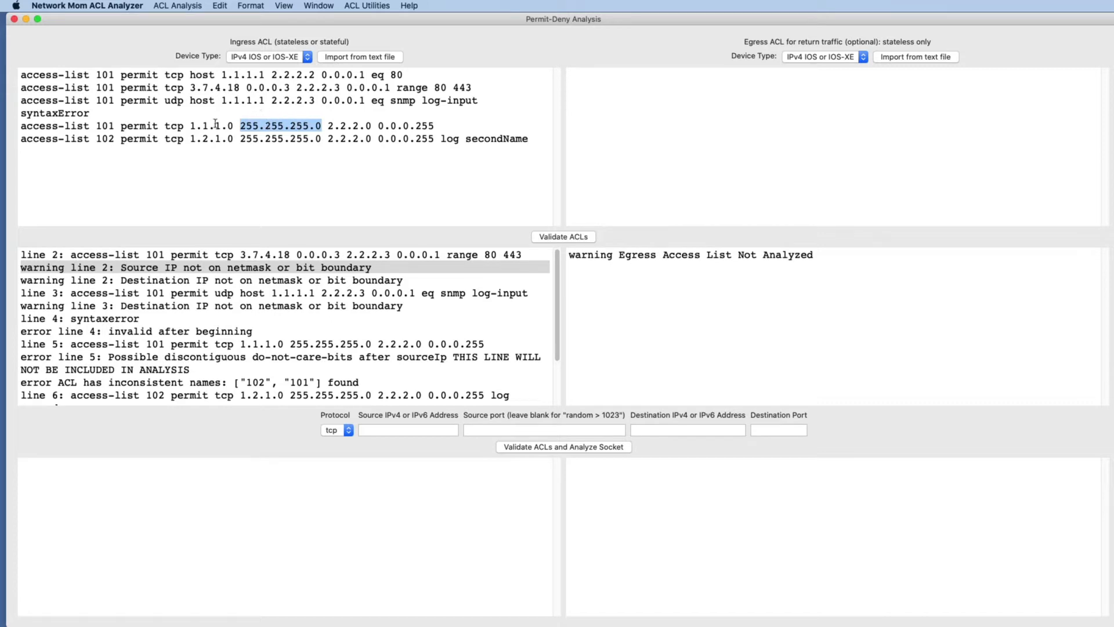
double_click(197, 126)
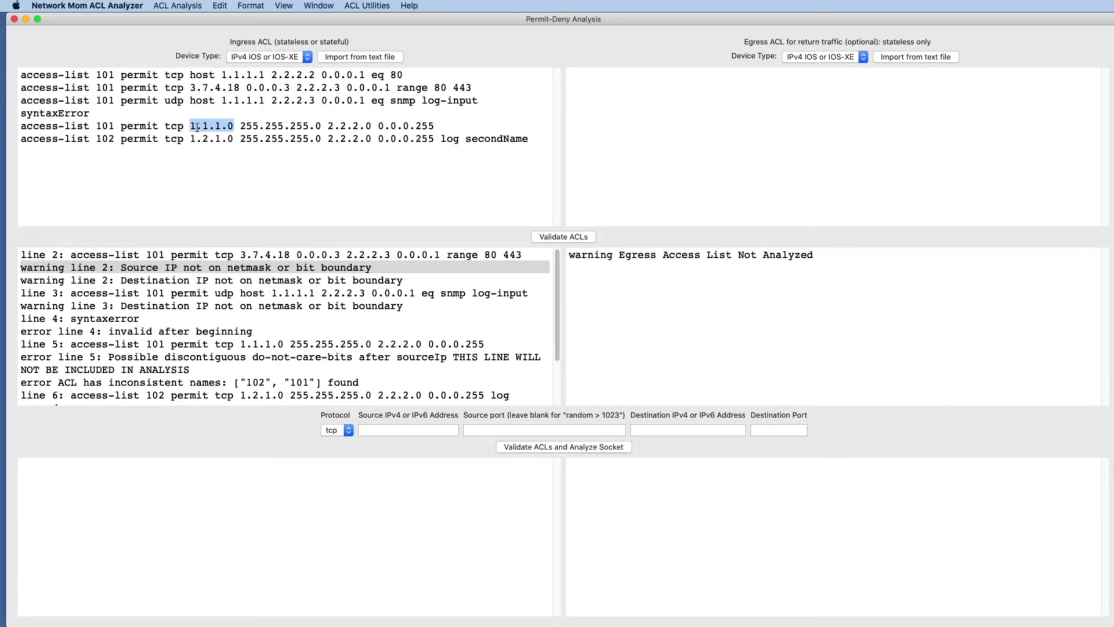
double_click(275, 125)
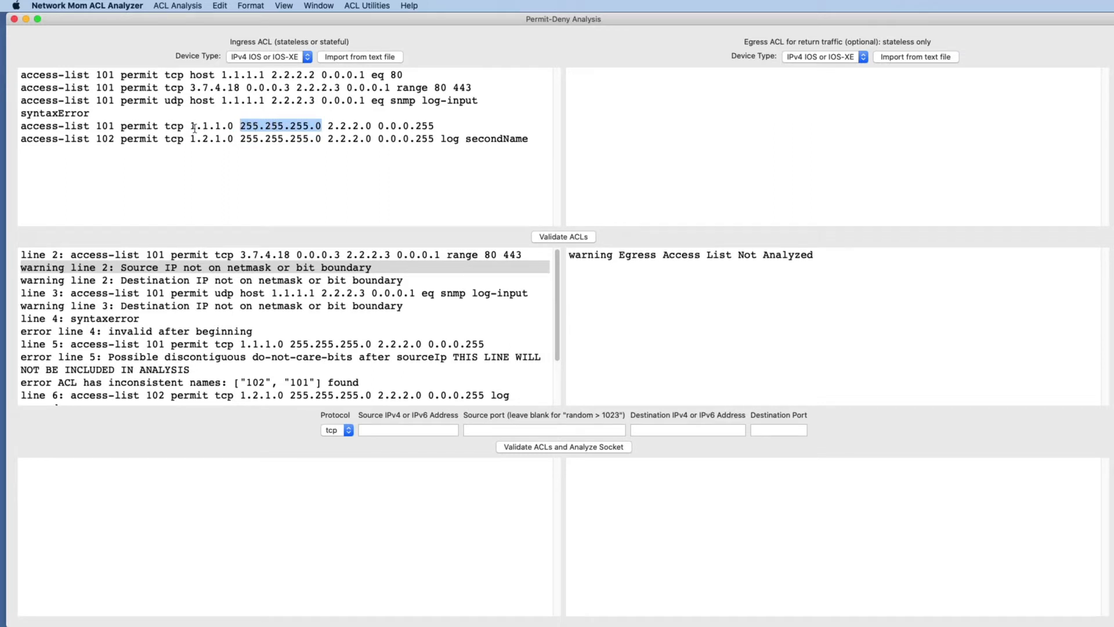
drag(190, 126, 318, 125)
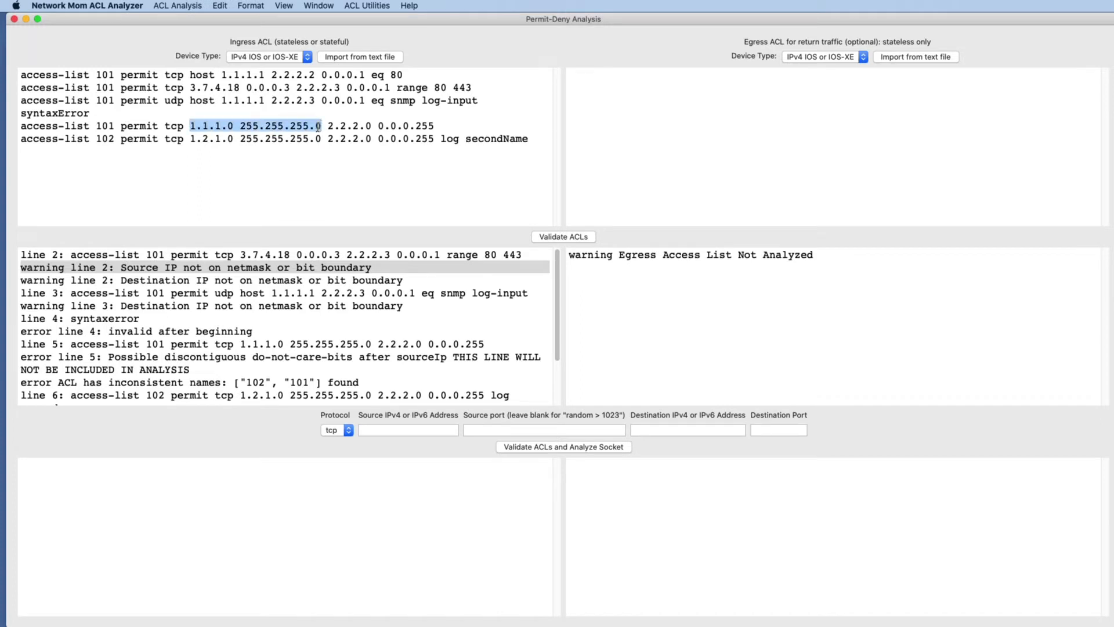
double_click(256, 125)
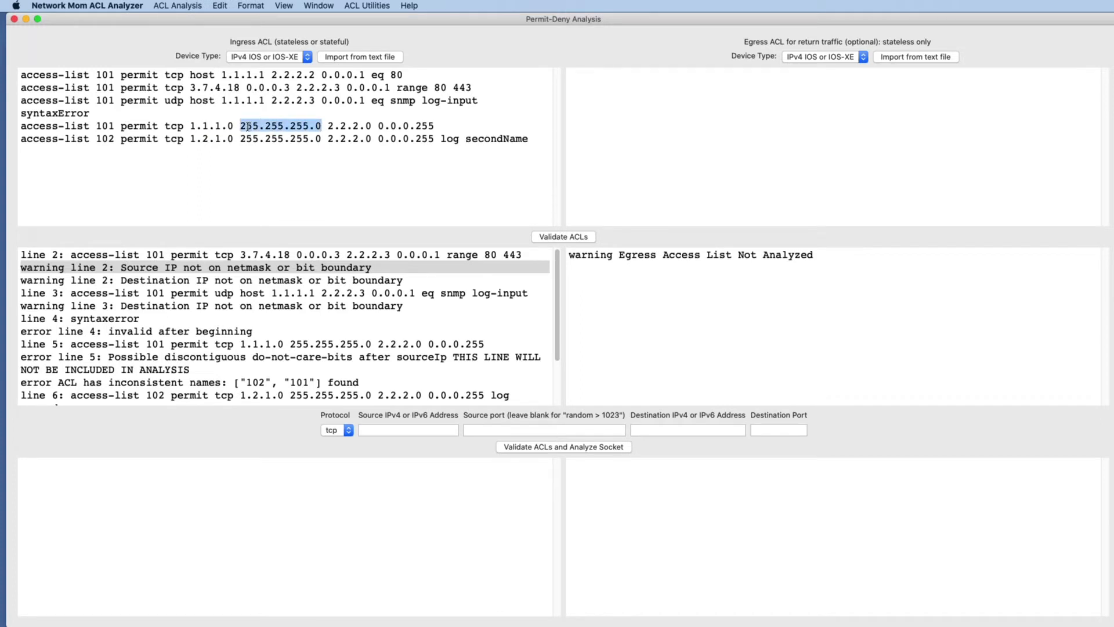
double_click(218, 357)
triple_click(218, 357)
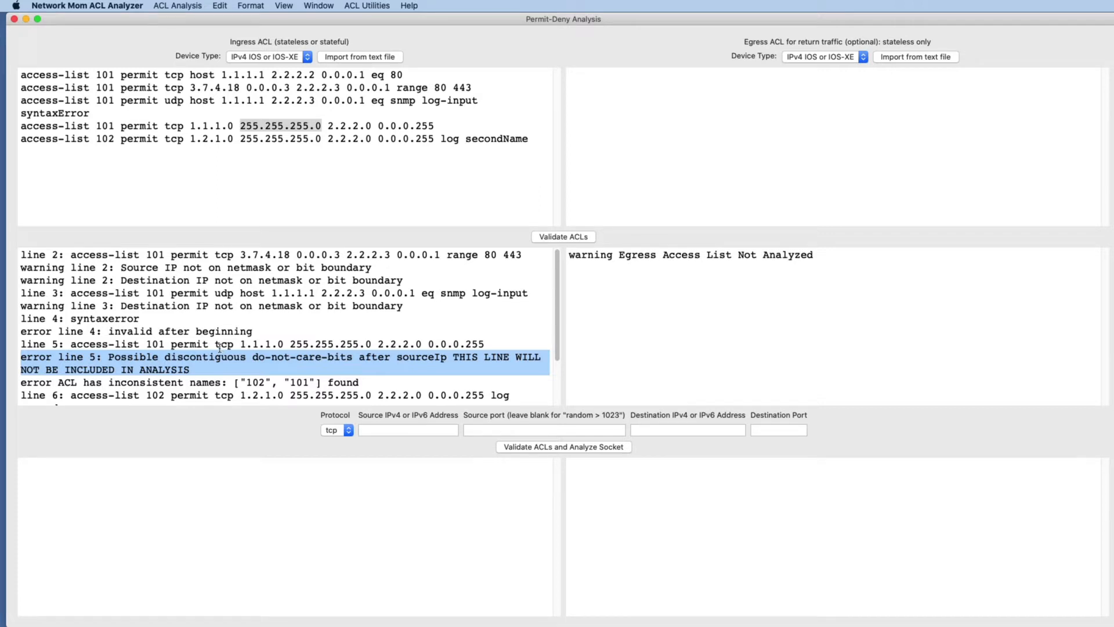
triple_click(220, 346)
triple_click(218, 356)
Copy the sample egress ACL from Notes and paste it into the egress ACL field.
click(1113, 412)
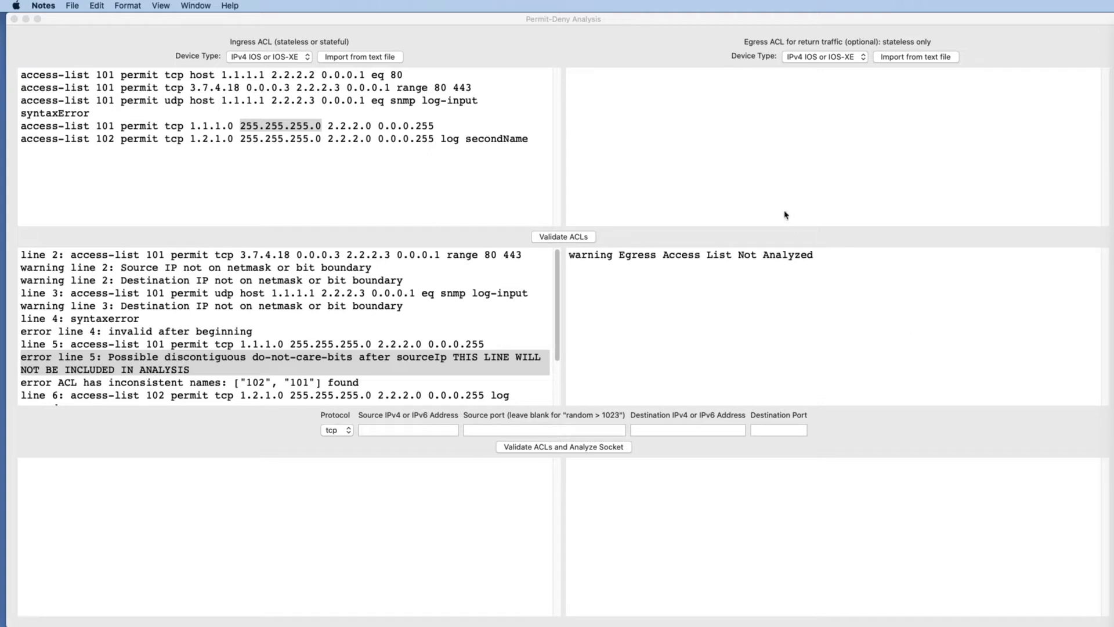
click(733, 144)
text(permit tcp any any established permit tcp 1.0.0.0 0.0.0.255 2.0.0.0 0.0.0.255 permit tcp host 1.0.0.1 host 2.0.0.2 permit tcp host 1.0.0.1 range 10 20 host 2.0.0.2 lt 10 permit tcp host 1.0.0.1 eq 10 host 2.0.0.2 eq 3 permit tcp host 1.0.0.1 eq 10 host 2.0.0.2 eq 11 permit tcp host 1.0.0.1 eq 10 host 2.0.0.2 eq 11 established permit udp host 1.0.0.1 eq 10 host 2.0.0.2 eq 11)
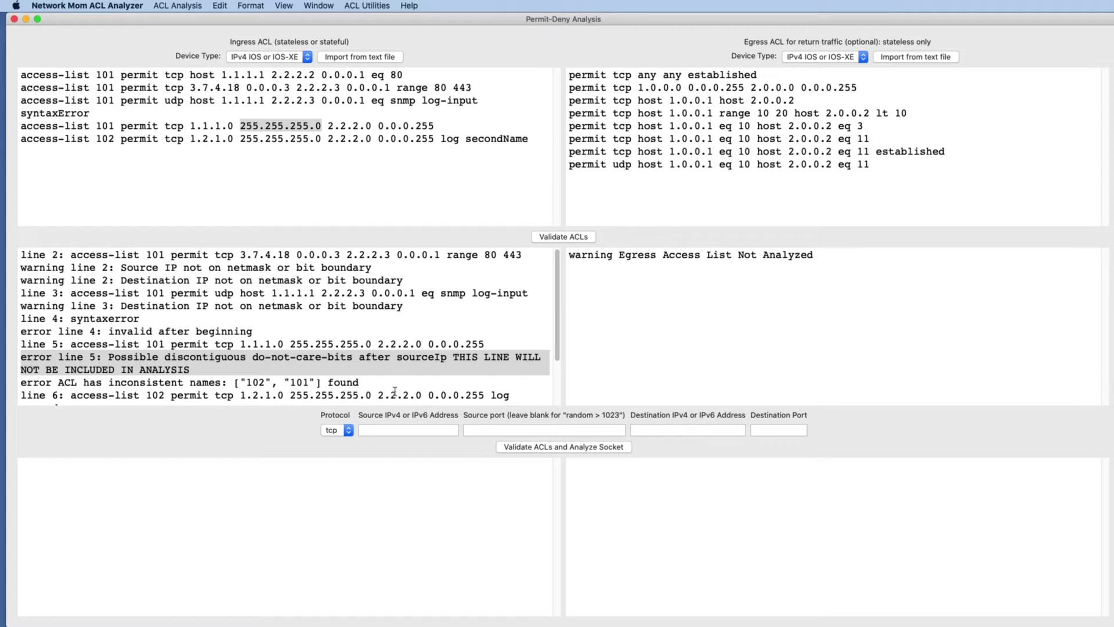
Enter 3.7.4.16 as the test socket's source IPv4 address.
click(386, 430)
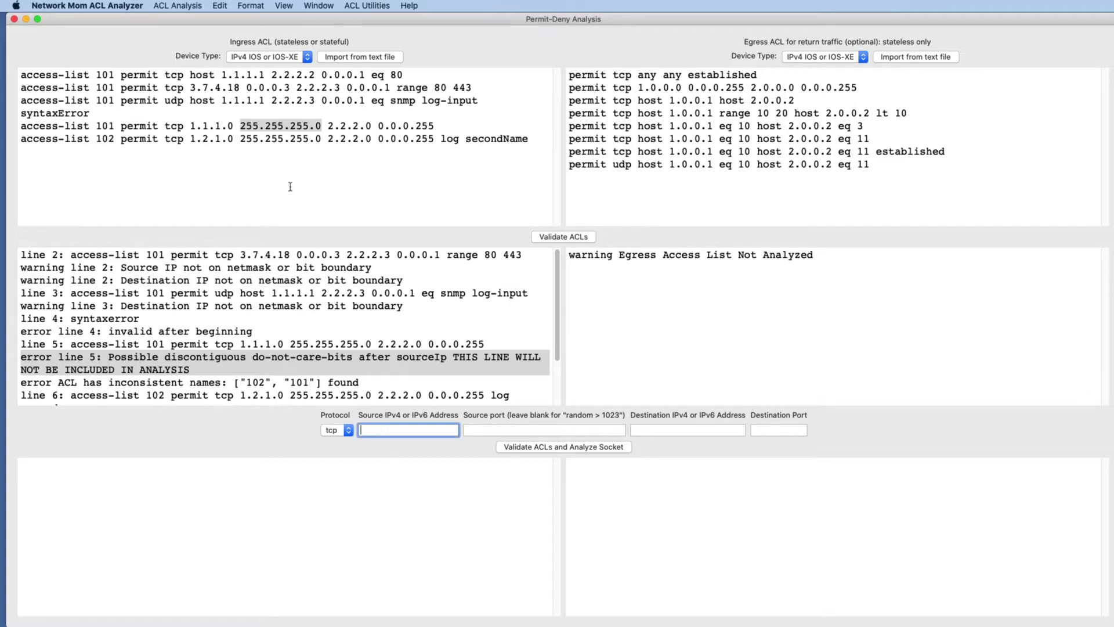
triple_click(279, 131)
triple_click(265, 143)
triple_click(246, 126)
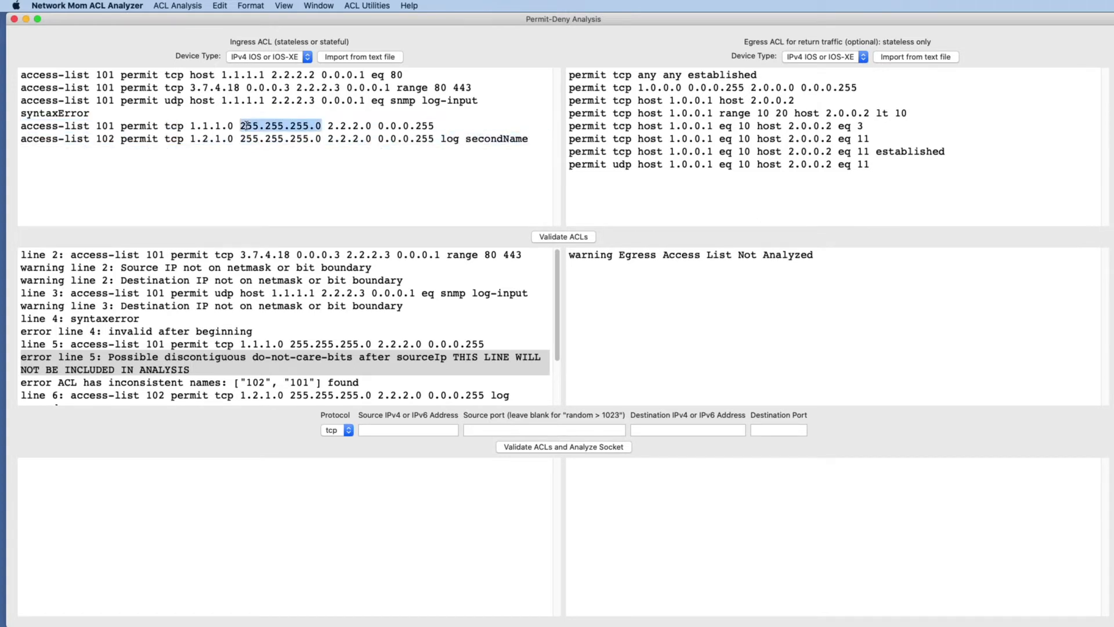
triple_click(247, 138)
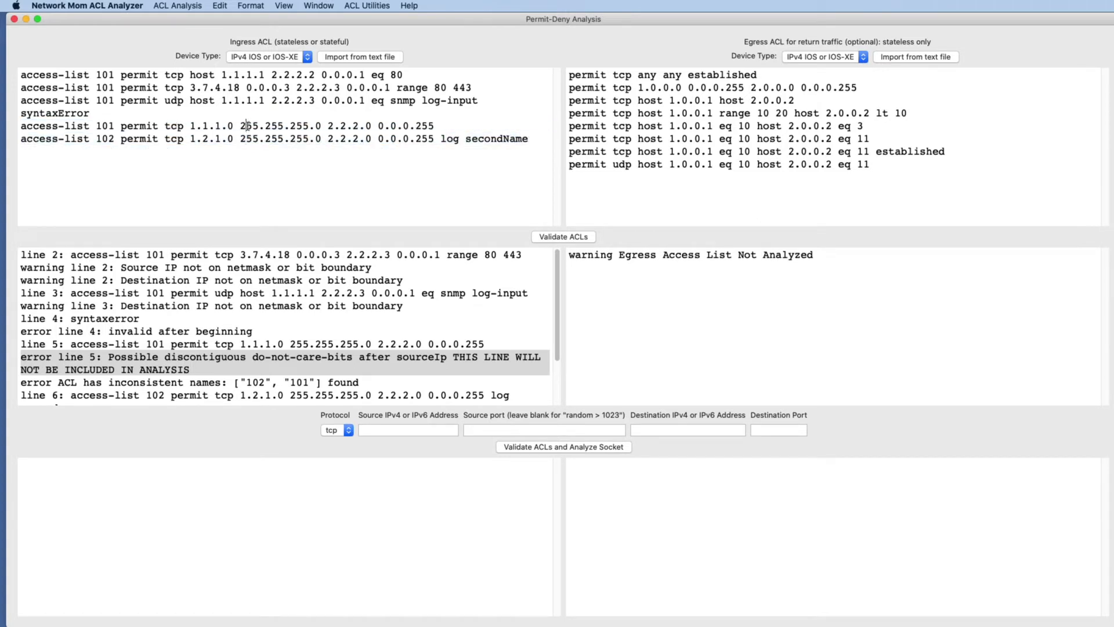
double_click(248, 125)
click(397, 430)
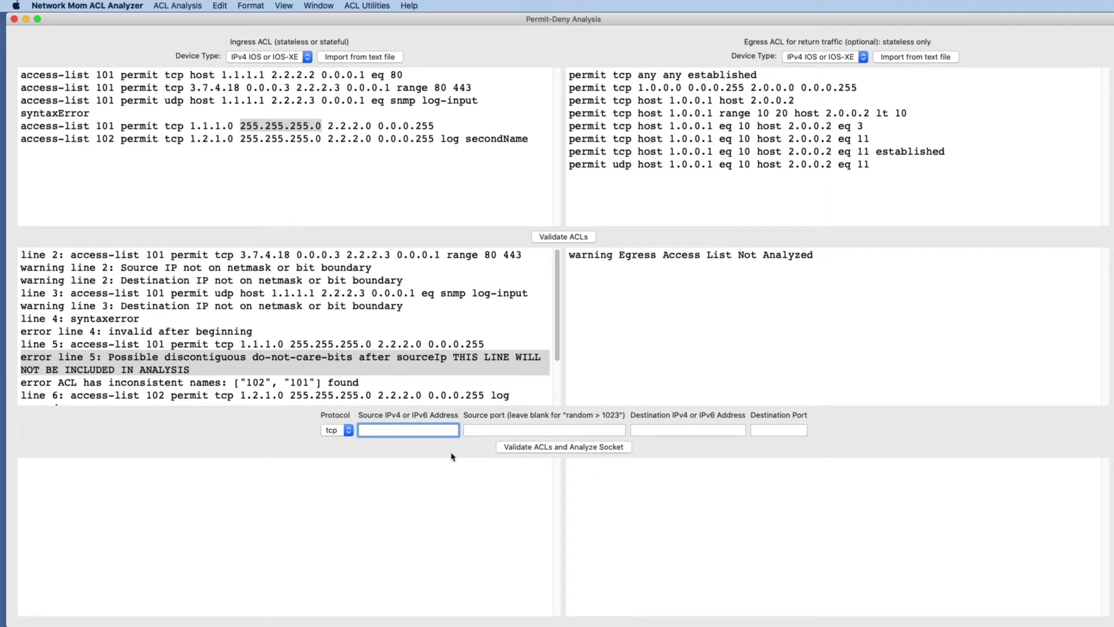
text(3.7.4.16)
key(Tab)
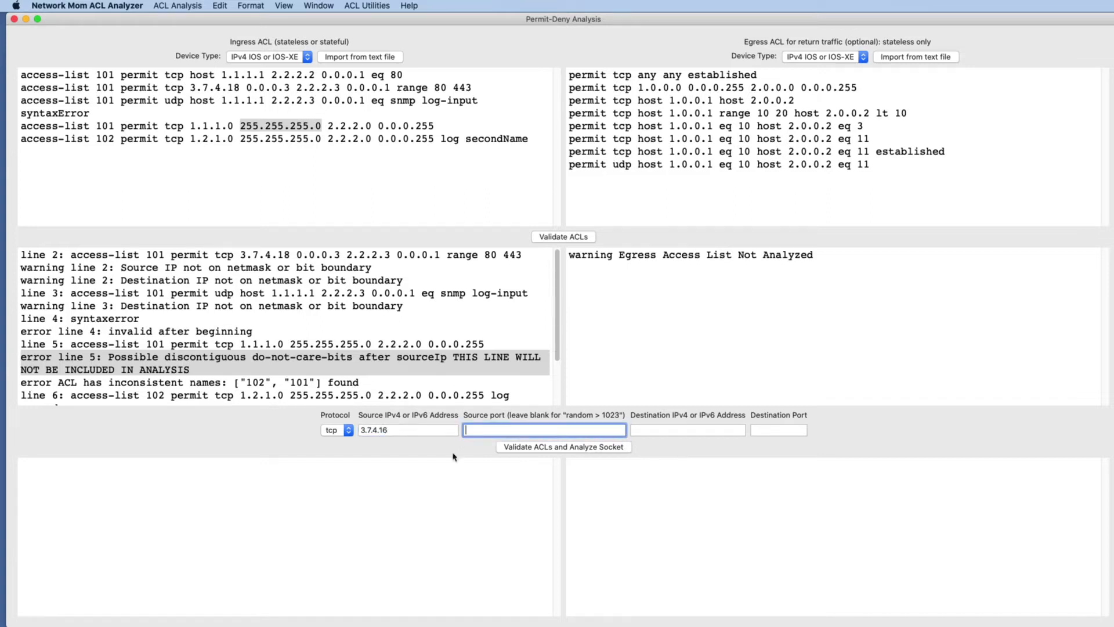
Set the destination address to 2.2.2.2 and destination port to 80, then validate the ACLs and analyze the socket.
click(638, 430)
text(2.2.2.2)
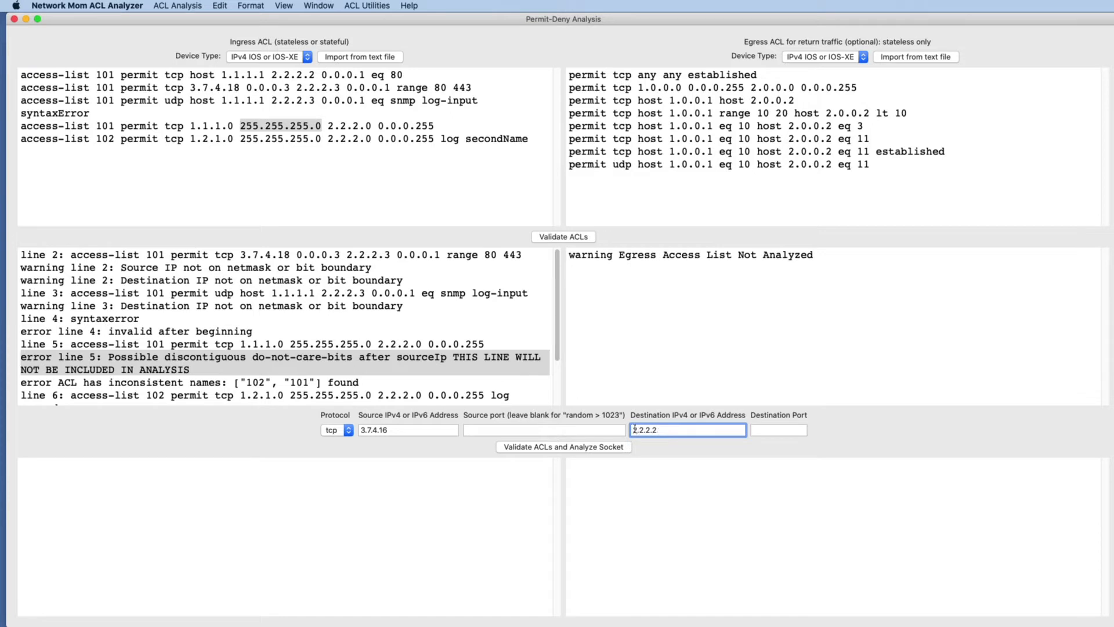
click(786, 430)
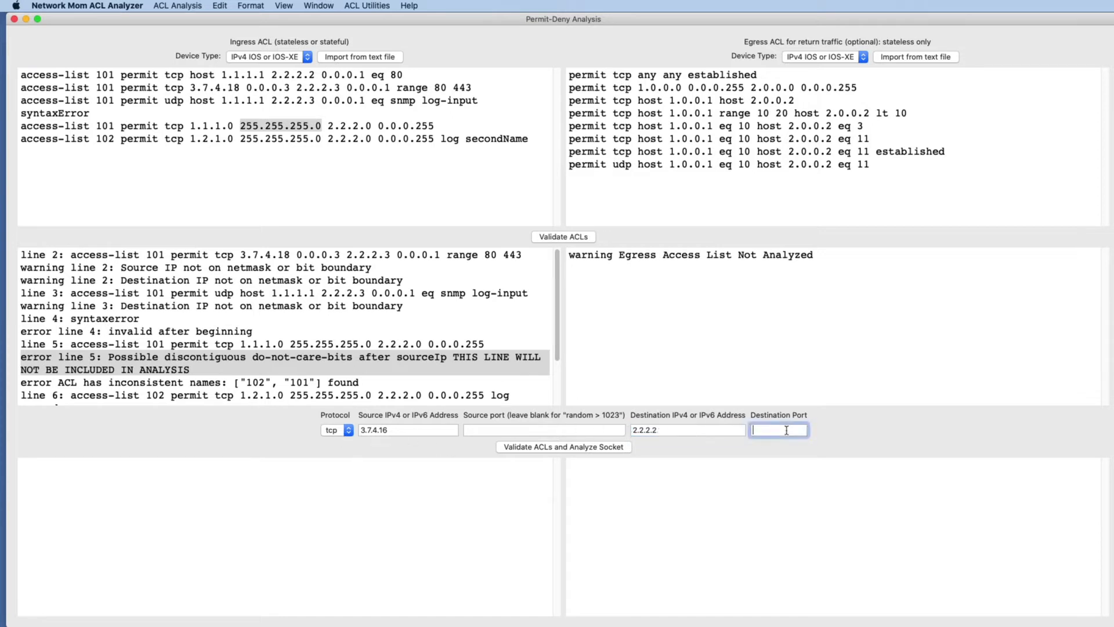
text(80)
click(597, 450)
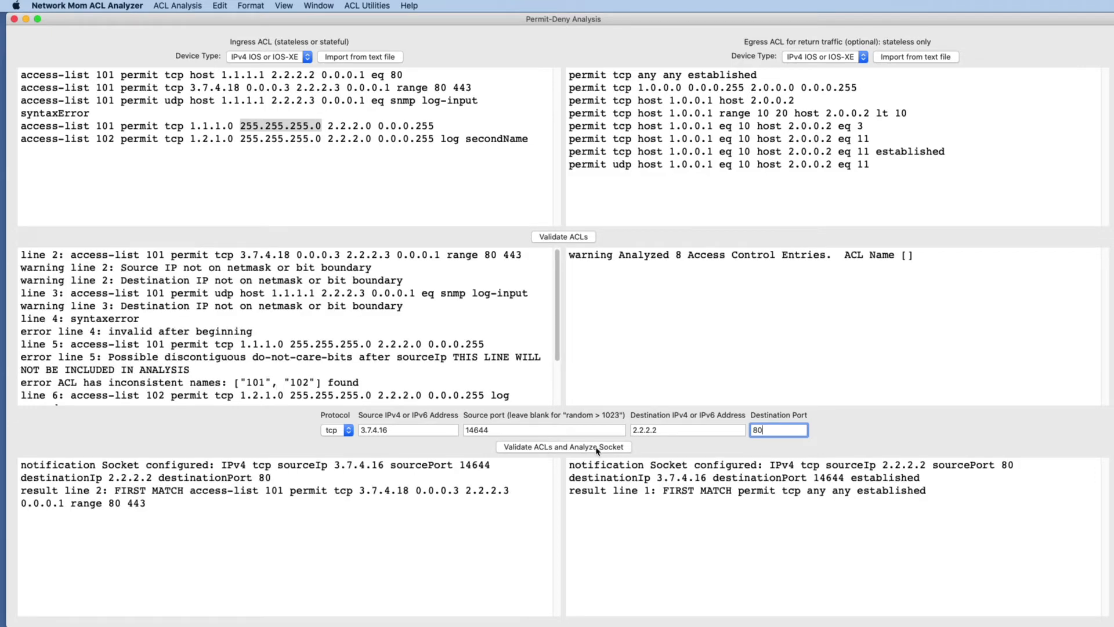
Examine the first-match results for the ingress and egress ACLs against their ACL lines.
double_click(224, 490)
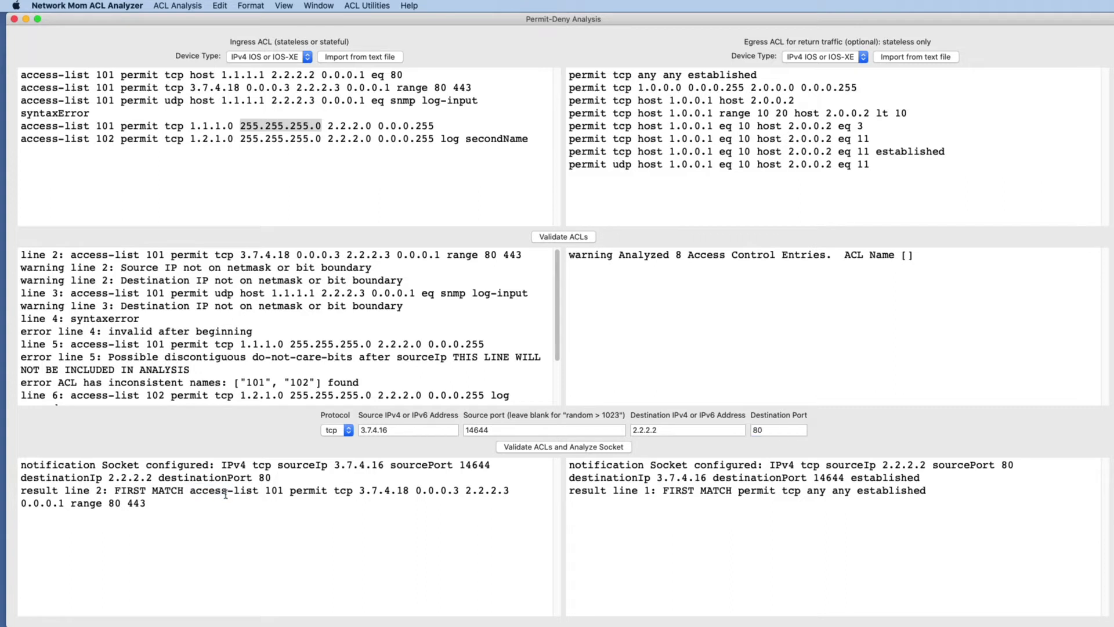
double_click(168, 492)
double_click(247, 491)
triple_click(838, 491)
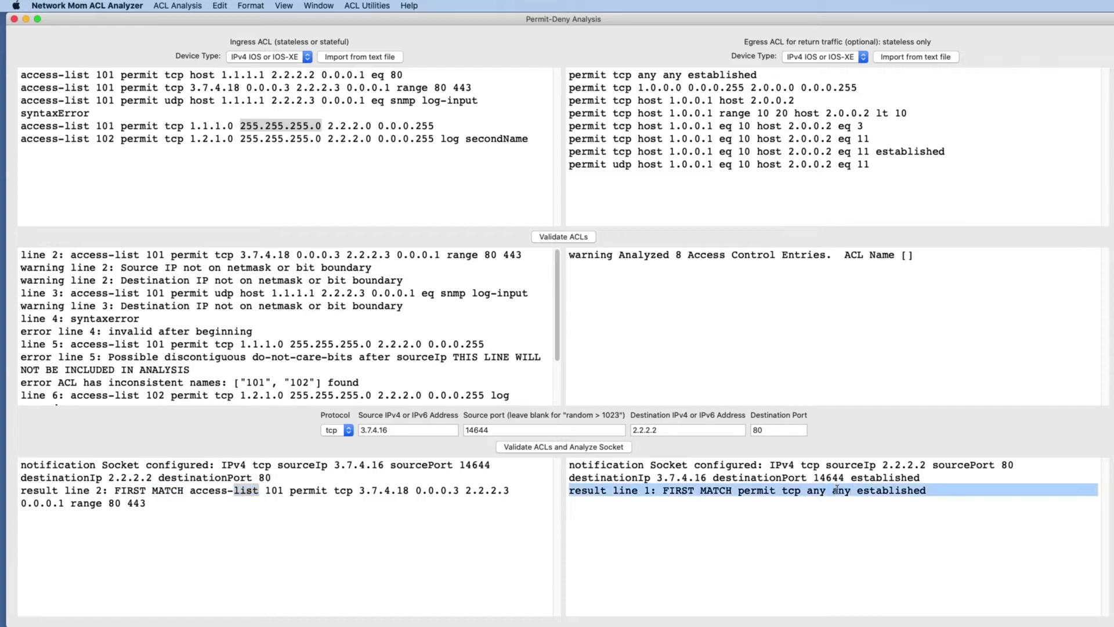
triple_click(699, 76)
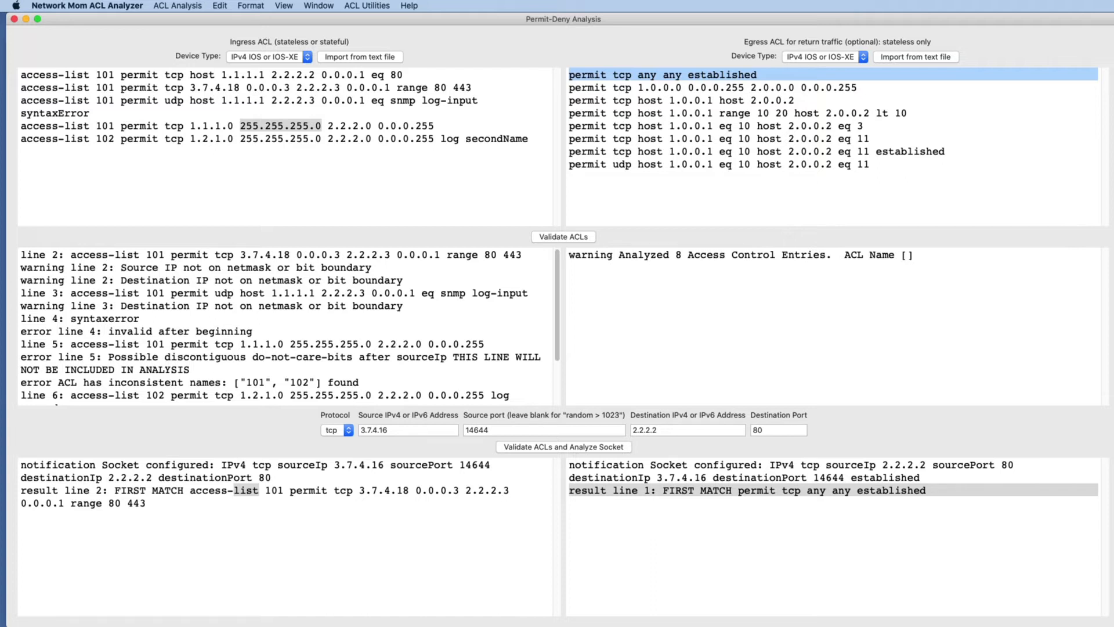
Clear all text from both the egress and ingress ACL fields.
click(344, 364)
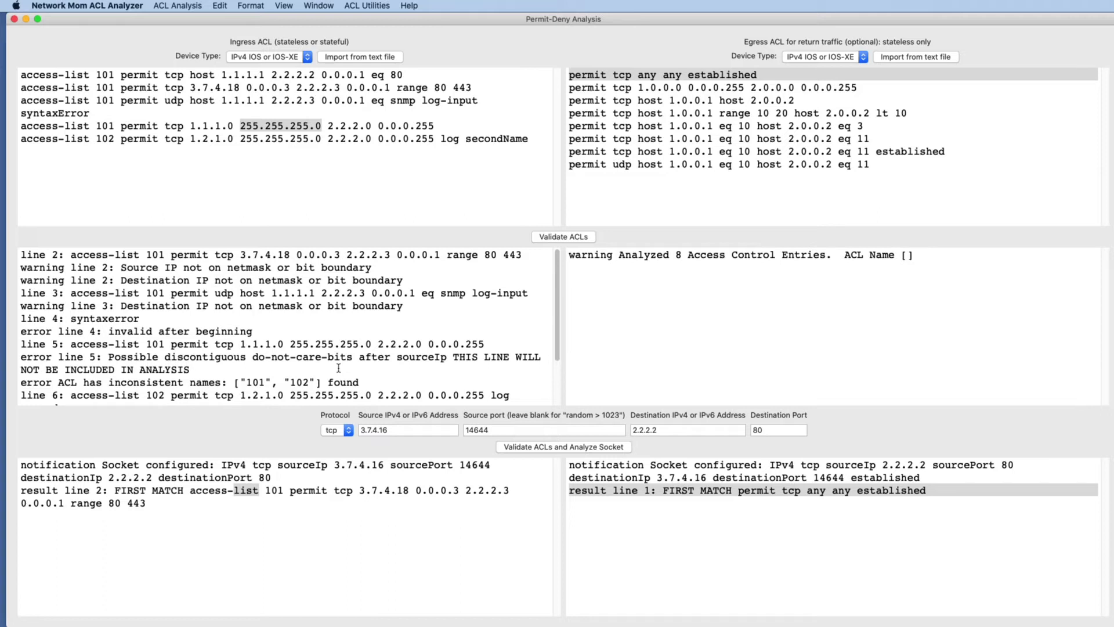
scroll(338, 367, down, 3)
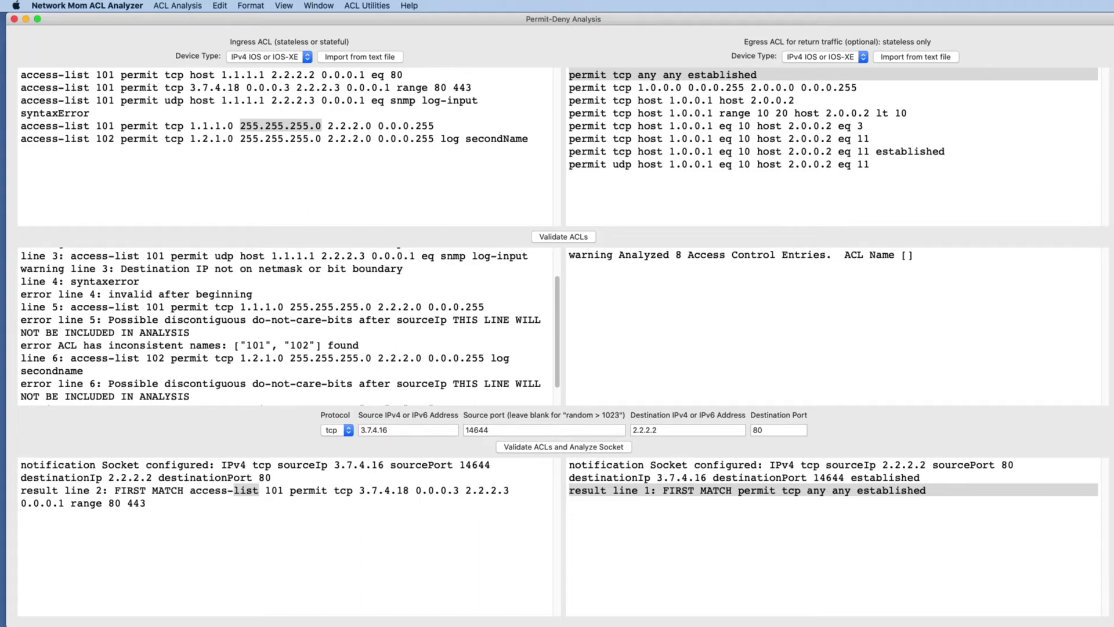
triple_click(788, 166)
click(787, 170)
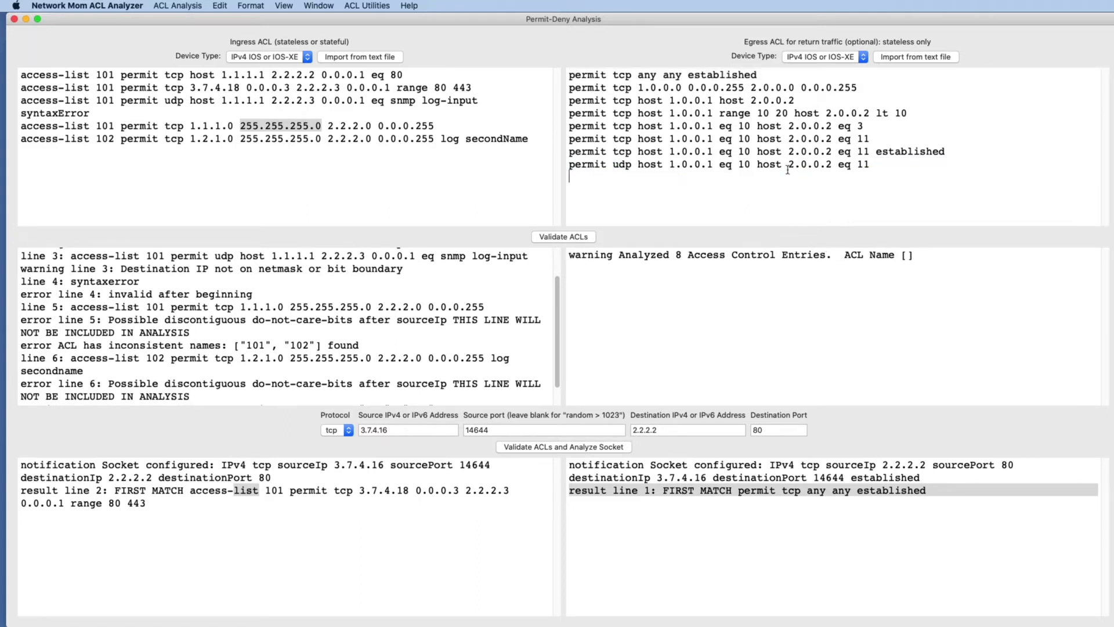
key(super+a)
key(BackSpace)
click(401, 96)
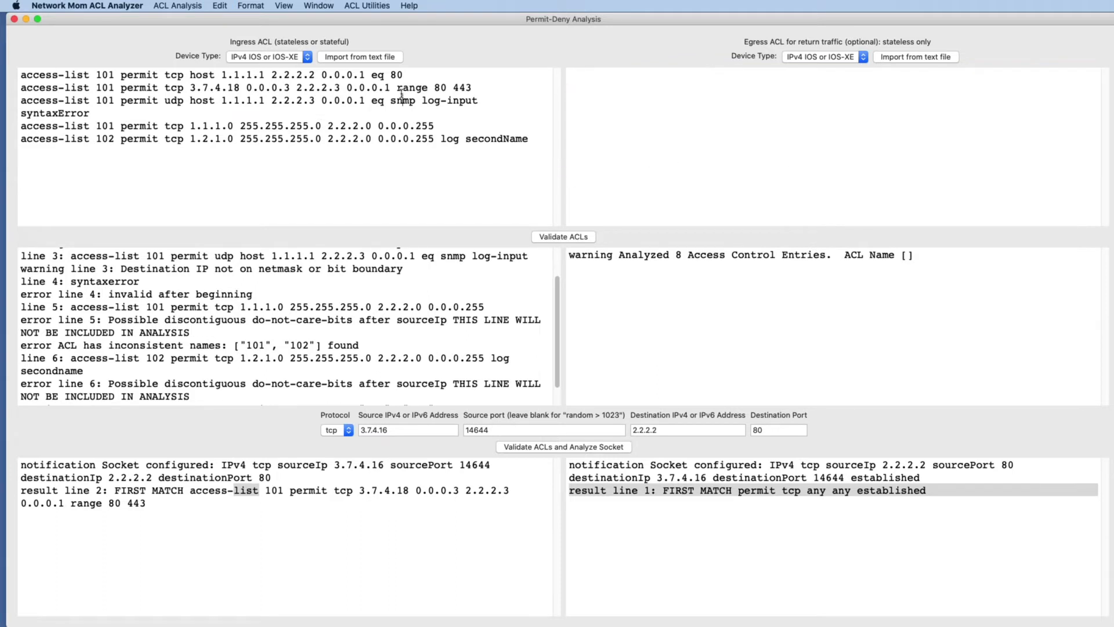
key(super+a)
key(BackSpace)
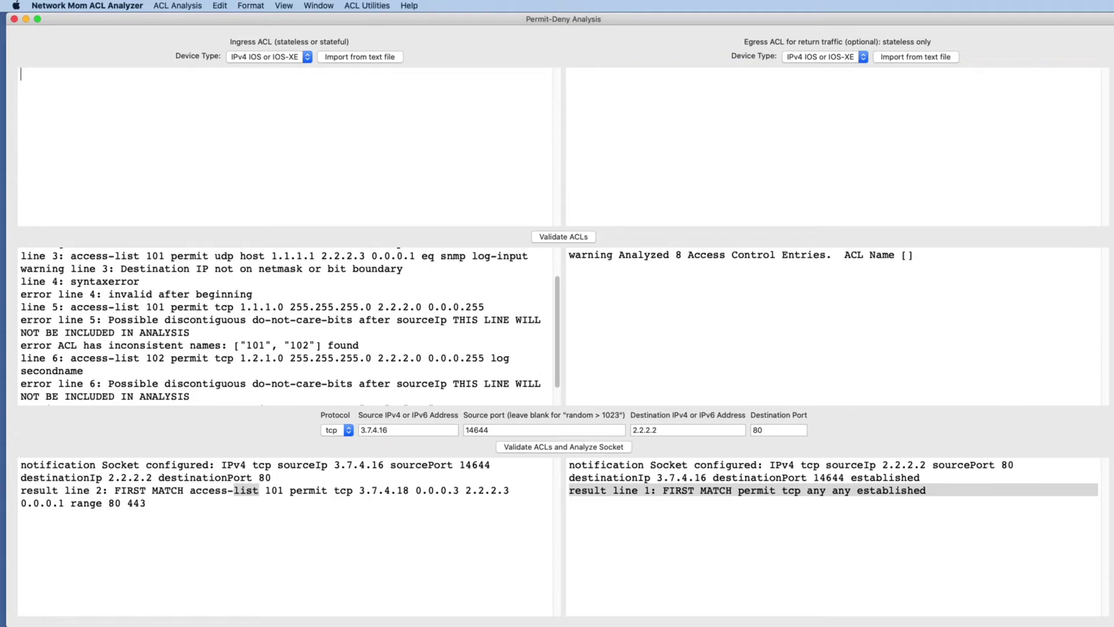
Paste the sample IPv6 NX-OS access list "nxos" from Notes into the ingress ACL field.
key(super+Tab)
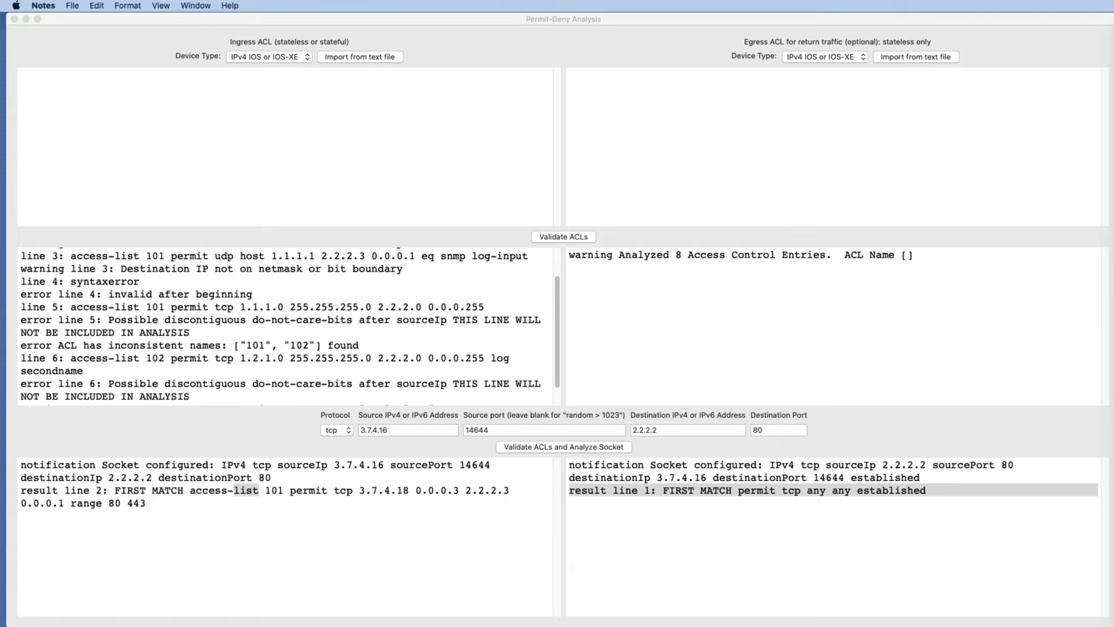
click(471, 131)
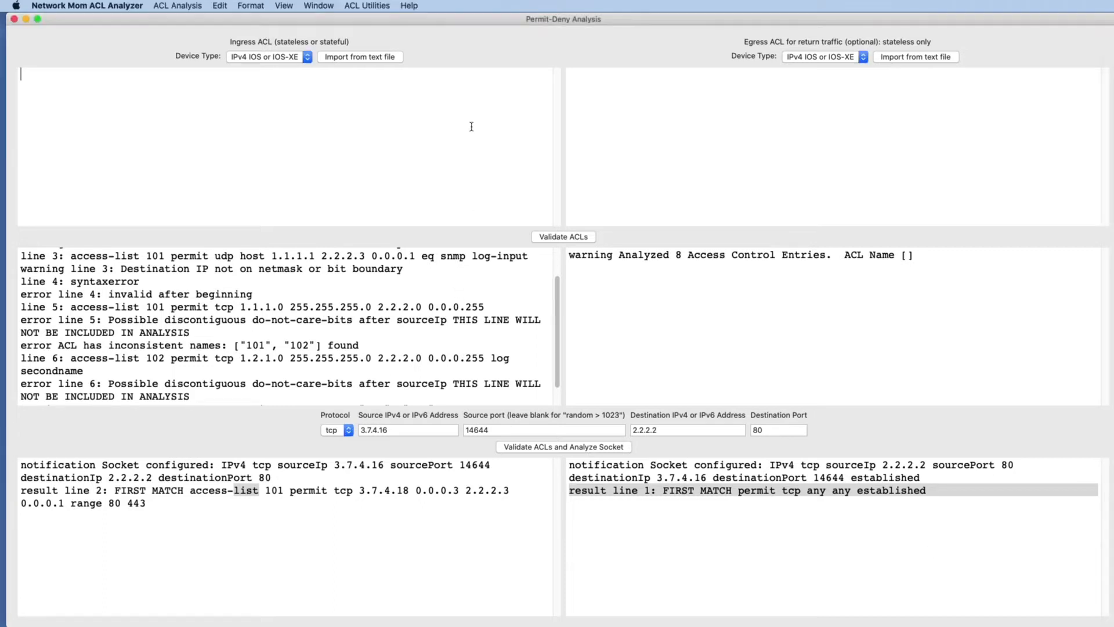
text(ipv6 access-list nxos   10 permit ipv6 any any   20 permit ipv6 2001:db8::/32 any   30 permit tcp 2001:db8::/32 any   40 permit udp 2001:db8:3232::/48 2001:db8:ffff:ffff::/64   50 permit tcp 2001:db8:3232::/48 host 2001:db8:ffff:ffff::5 established)
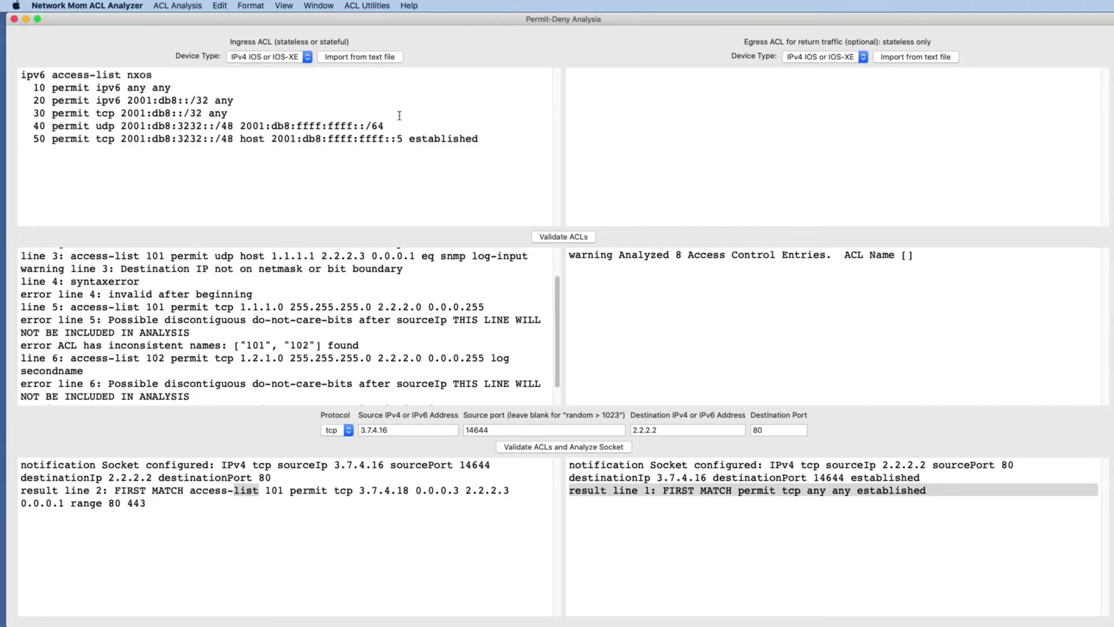
Set the ingress device type to IPv6 NX-OS and validate the ACLs.
click(254, 62)
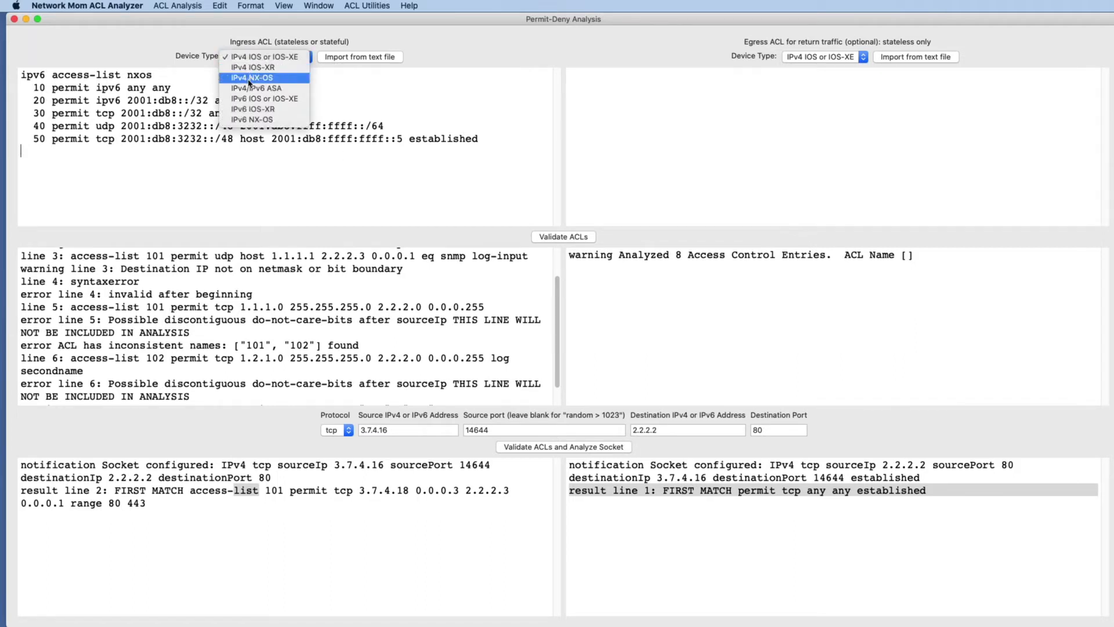
click(265, 120)
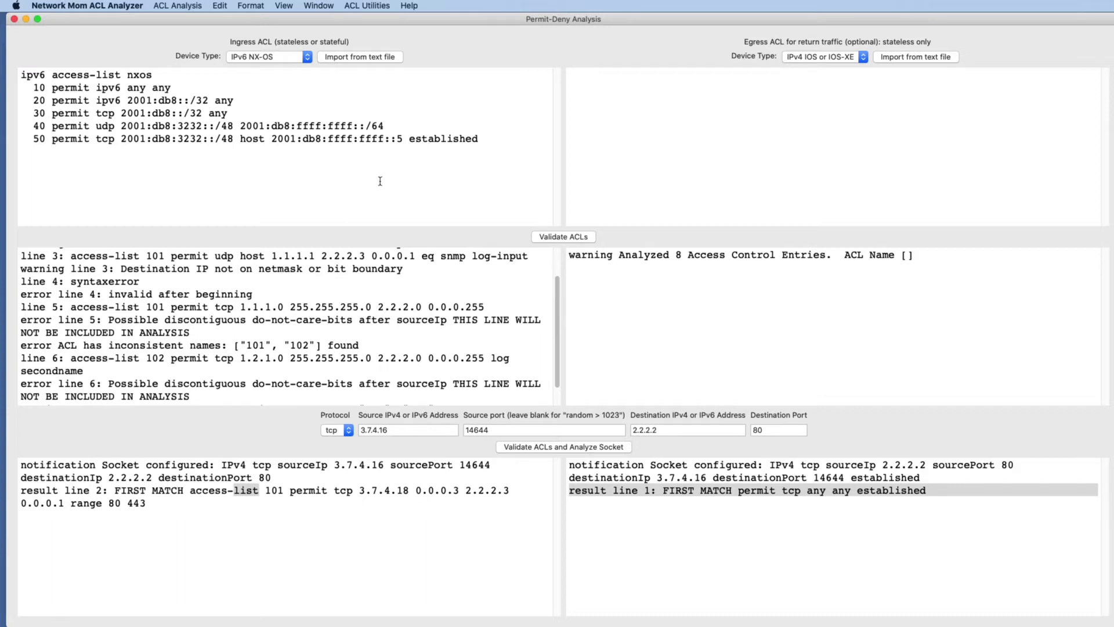
click(555, 239)
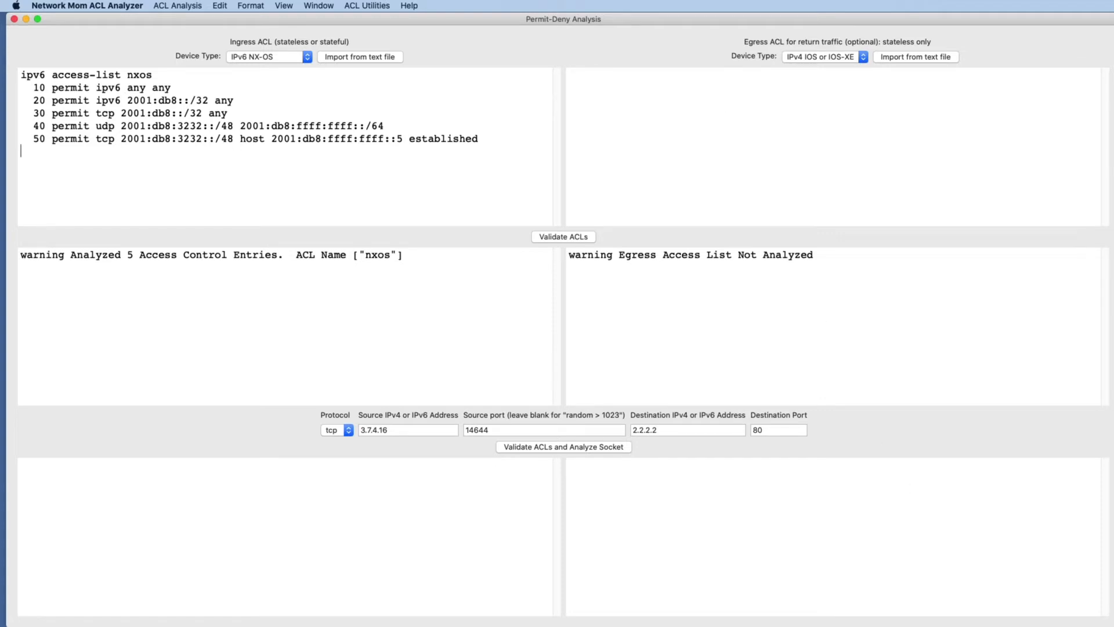
Paste 2001:db8:3232::ffff from Notes as the source address and switch the protocol to udp.
key(super+Tab)
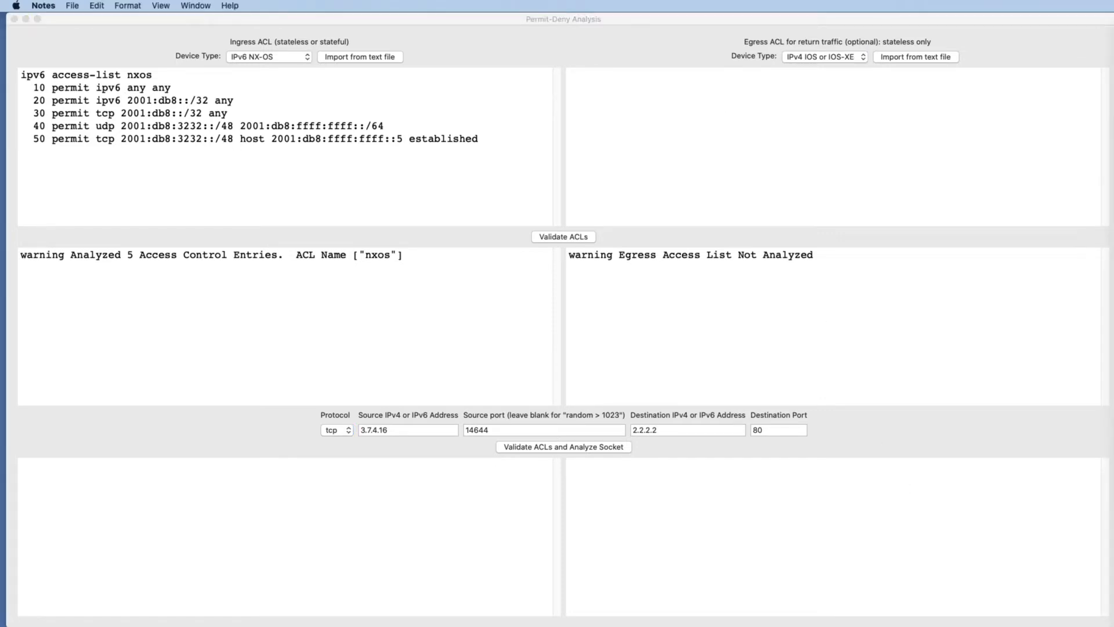
click(399, 431)
text(2001:db8:3232::ffff)
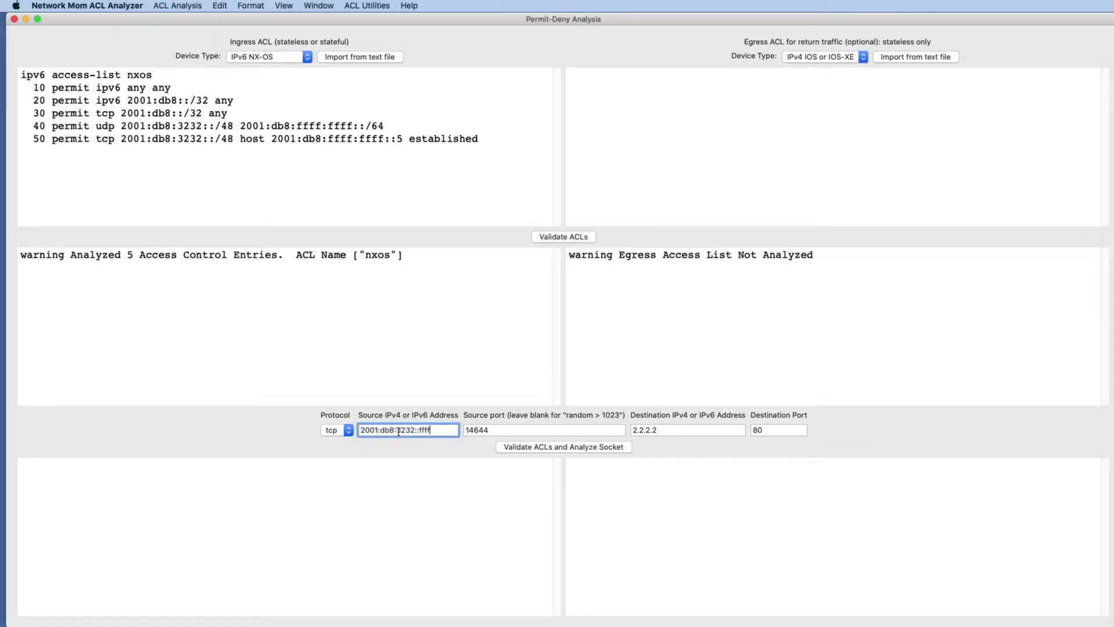
click(347, 434)
click(342, 442)
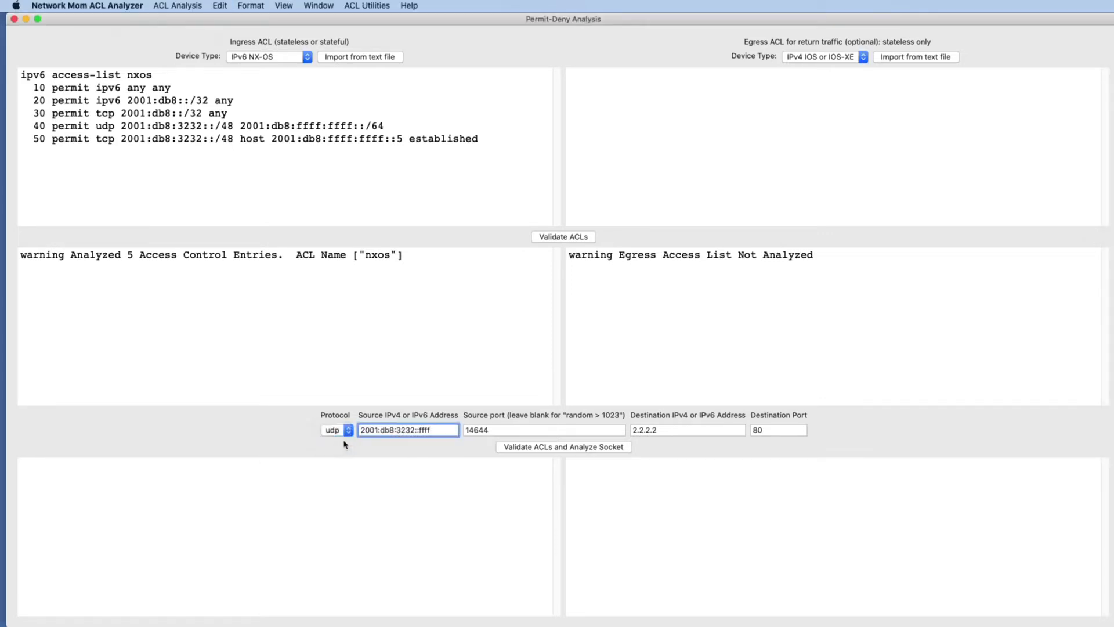
Clear the source port field, leaving it blank for a random port.
click(496, 431)
double_click(496, 432)
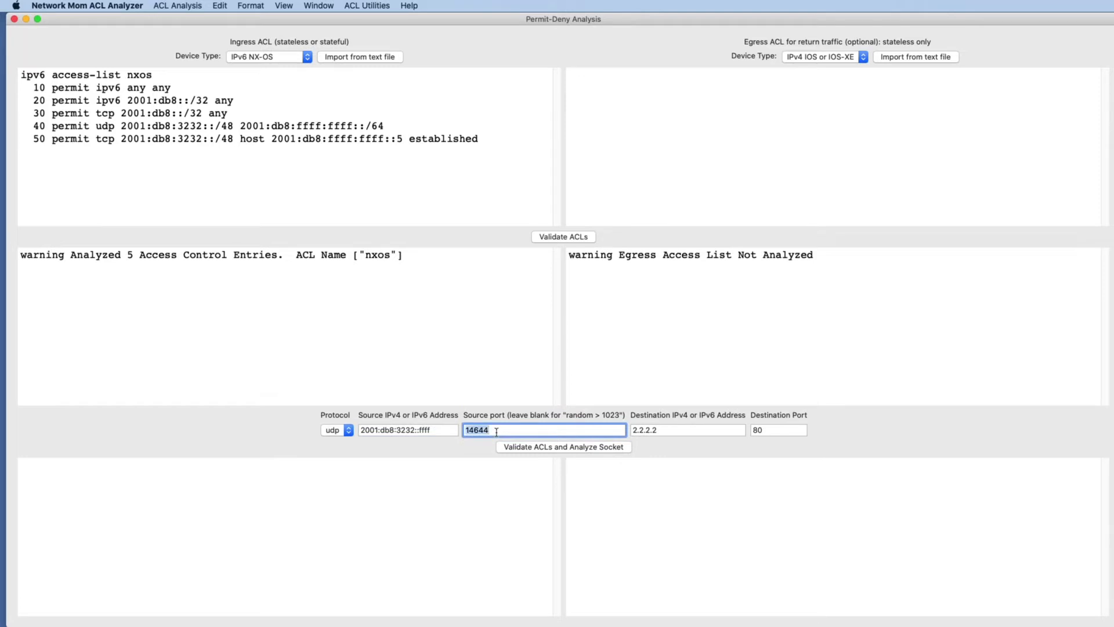
key(BackSpace)
Paste 2001:db8:ffff:ffff::1111 as the destination address, then validate the ACLs and analyze the socket.
key(super+Tab)
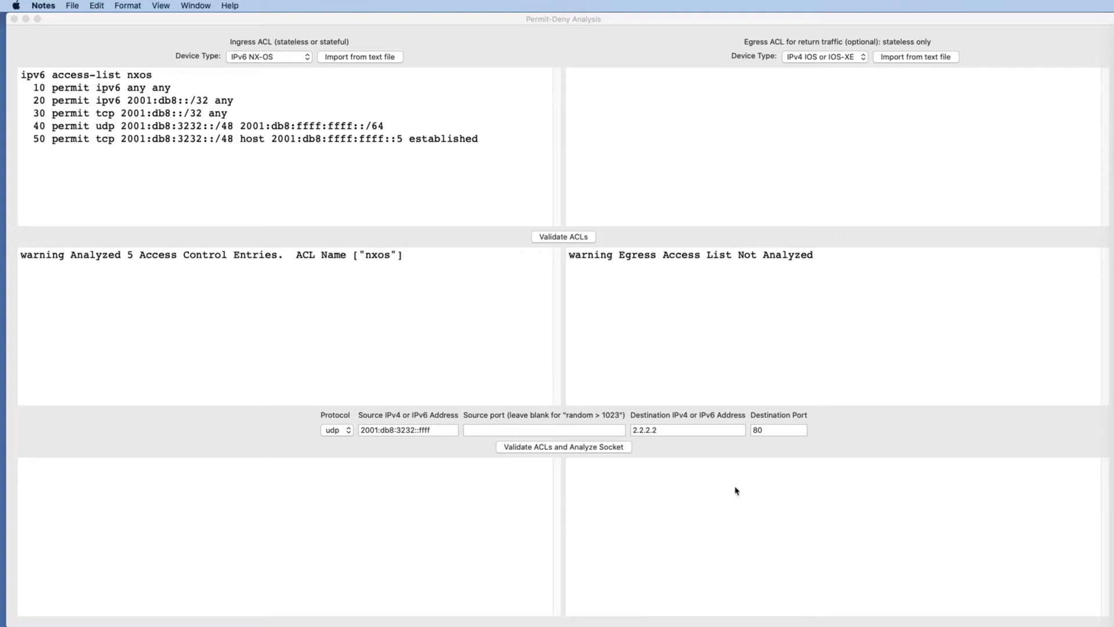
click(681, 430)
text(2001:db8:ffff:ffff::1111)
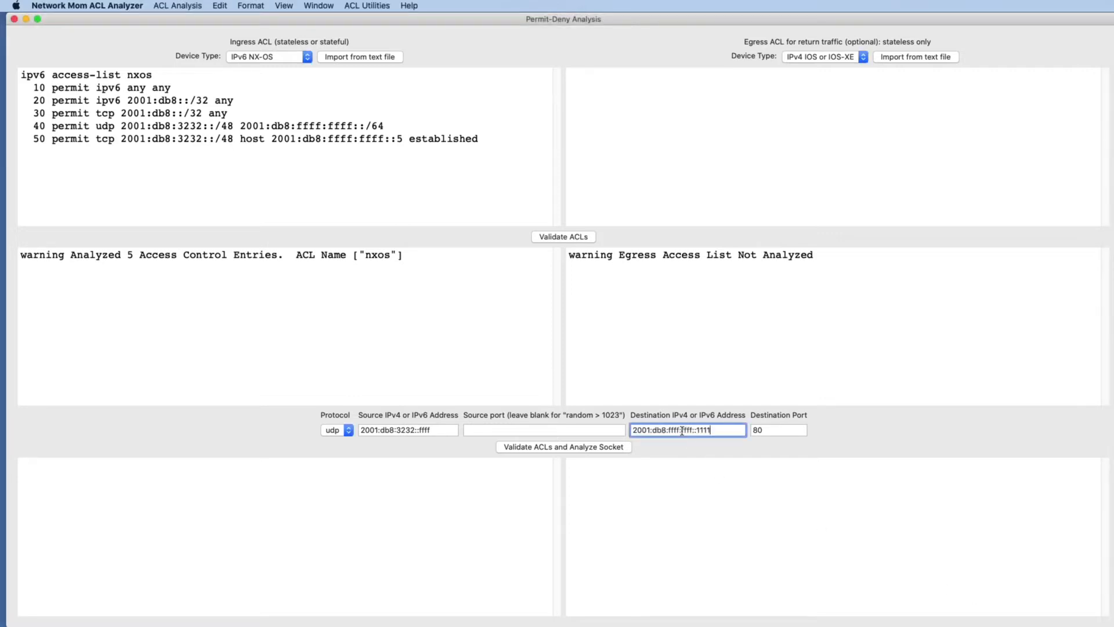
click(770, 428)
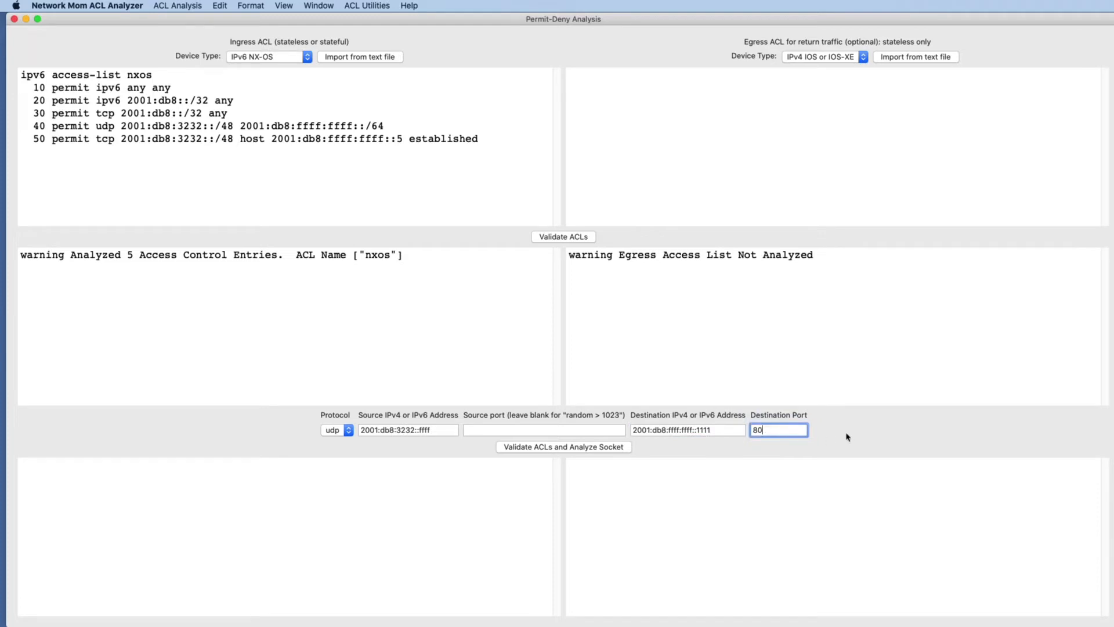
click(566, 449)
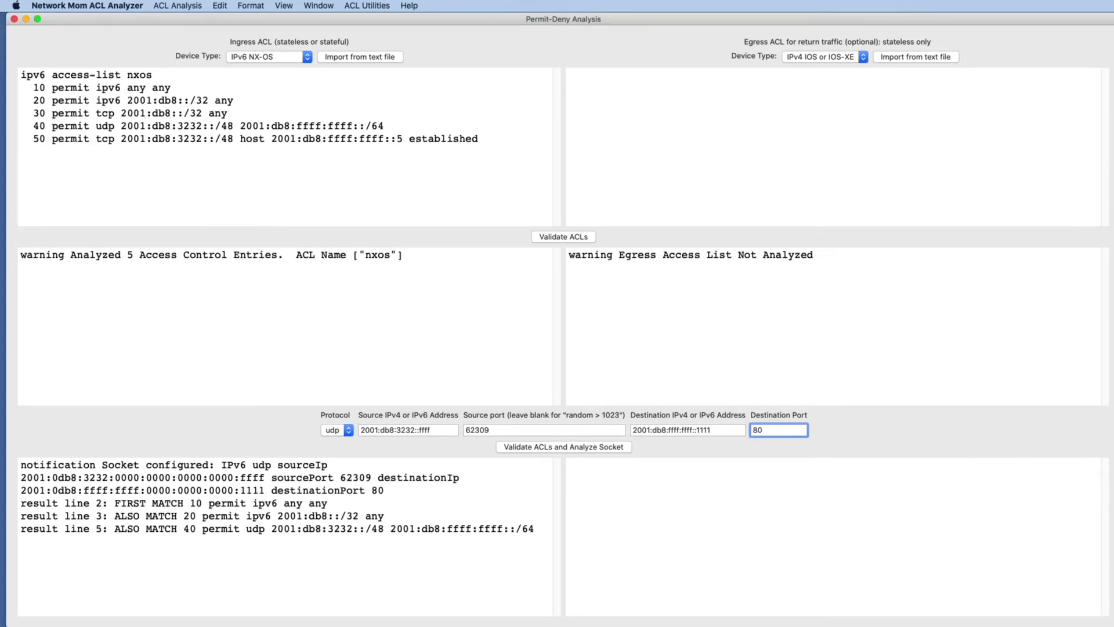
Examine the first-match and also-match result lines of the IPv6 socket analysis.
click(888, 535)
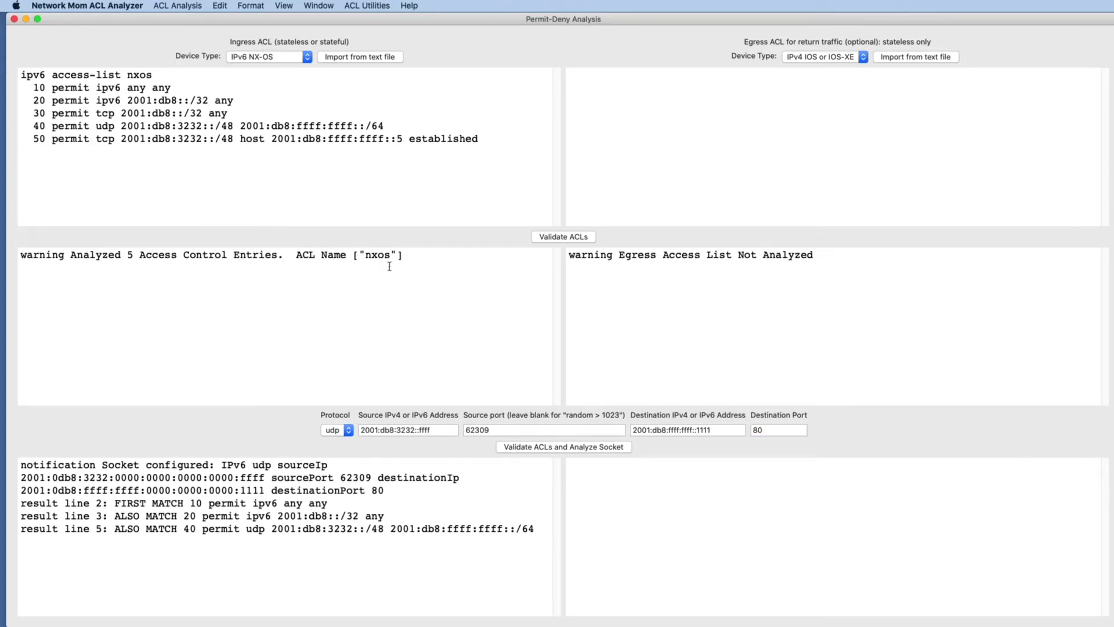
double_click(229, 527)
triple_click(197, 502)
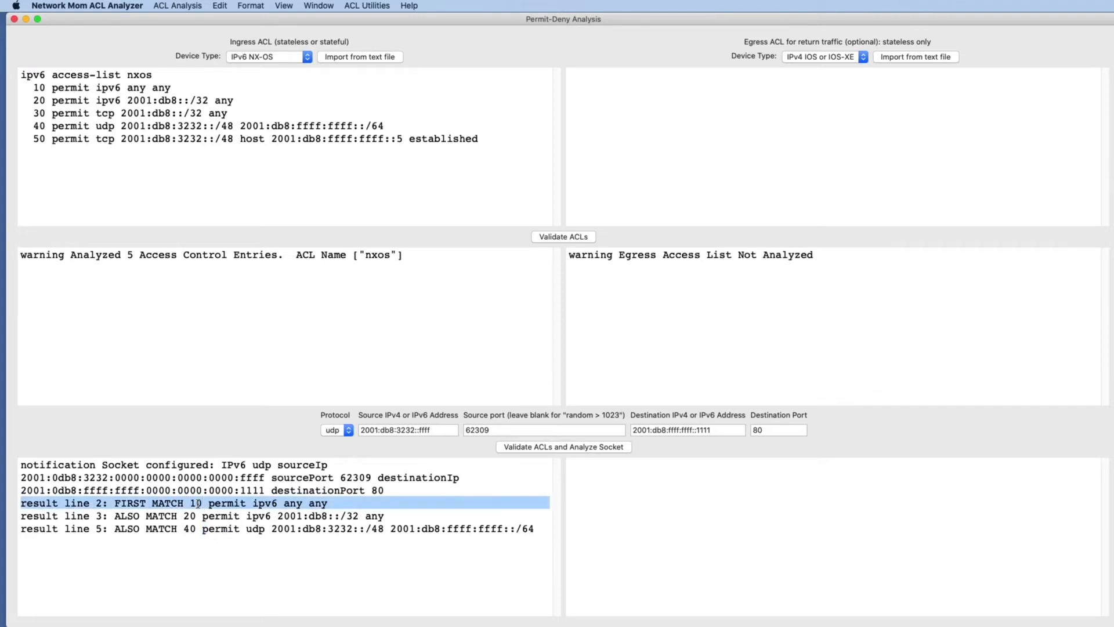
click(186, 503)
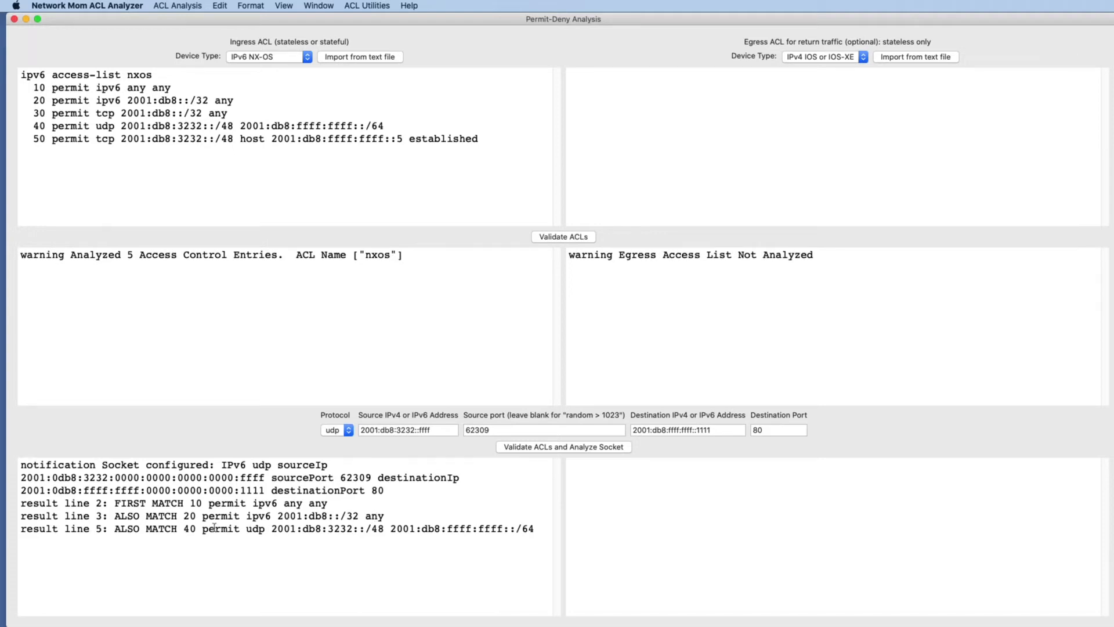
triple_click(327, 527)
click(231, 503)
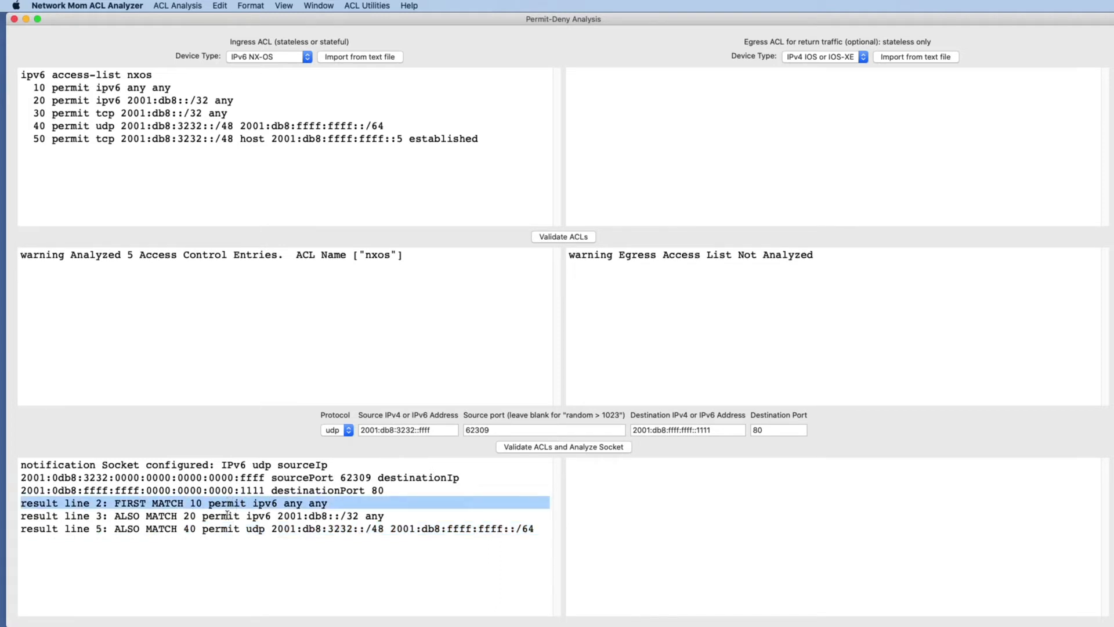
triple_click(227, 515)
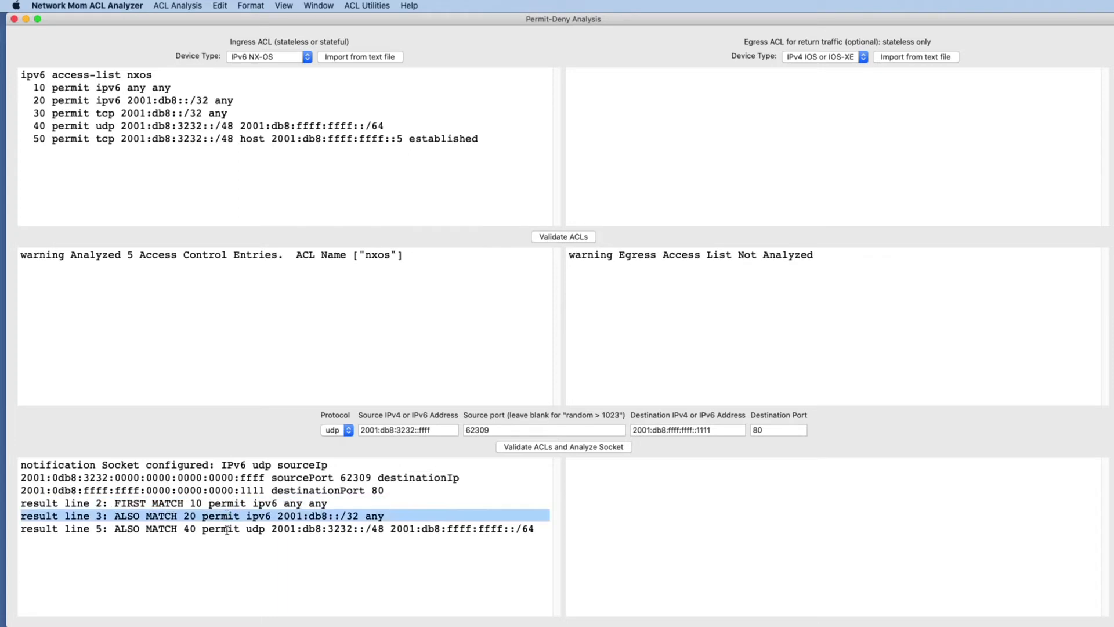
triple_click(228, 528)
double_click(223, 503)
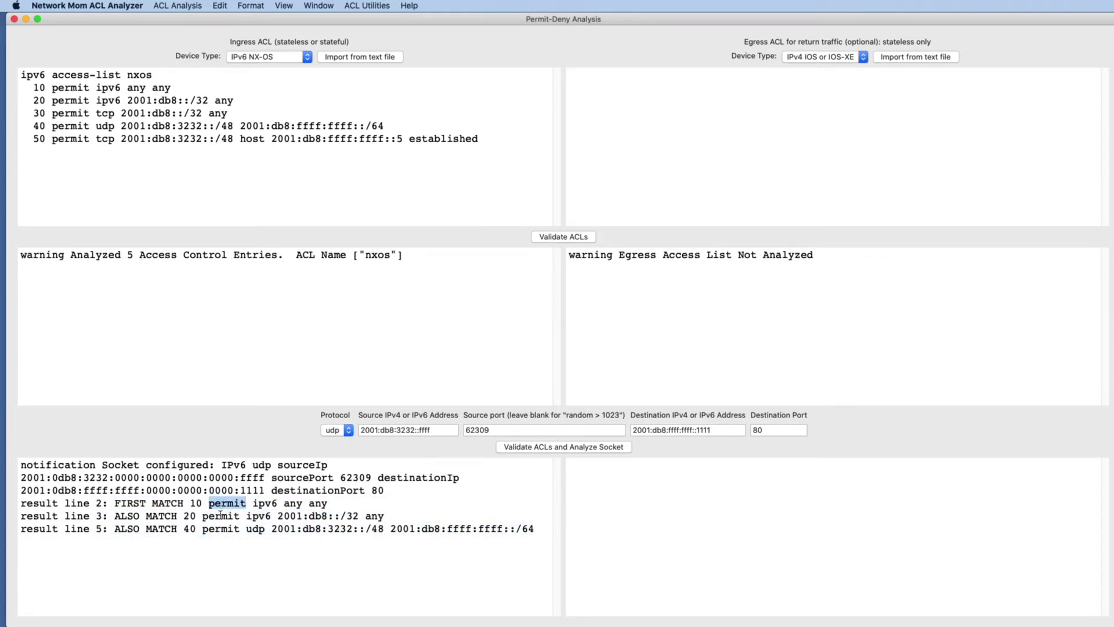
double_click(220, 515)
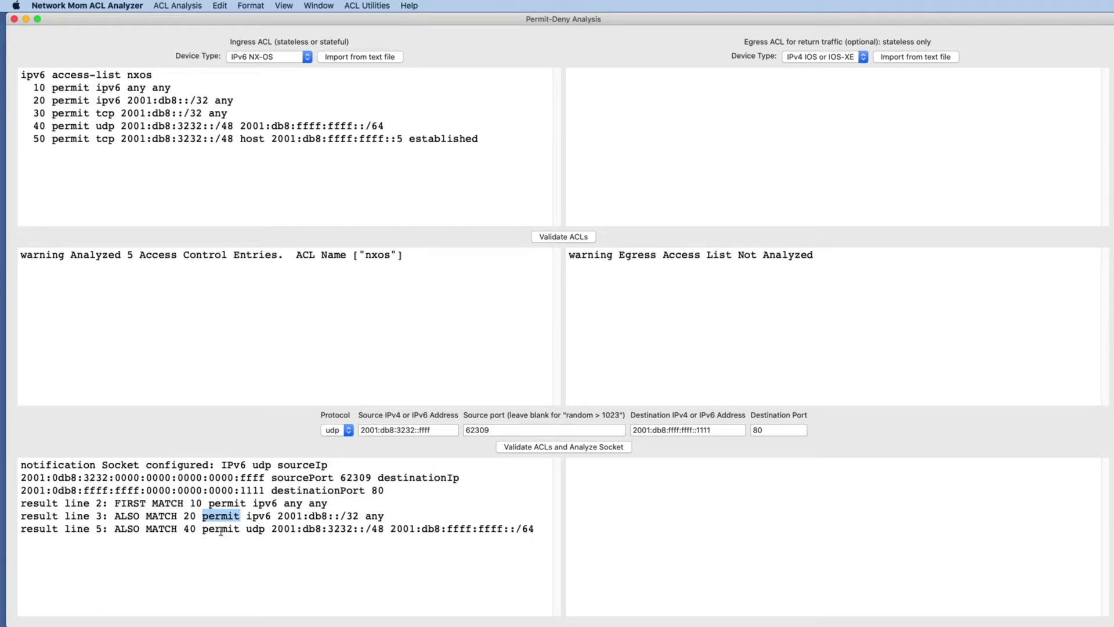
triple_click(221, 528)
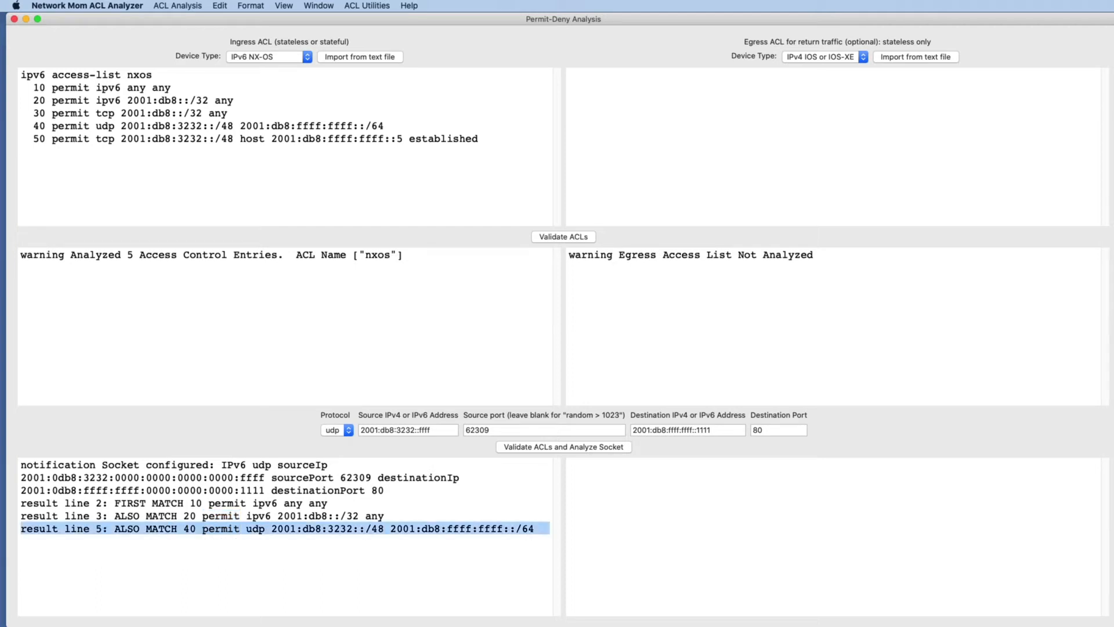
Move the Permit-Deny Analysis window aside and open the Duplicate Analysis window.
click(680, 176)
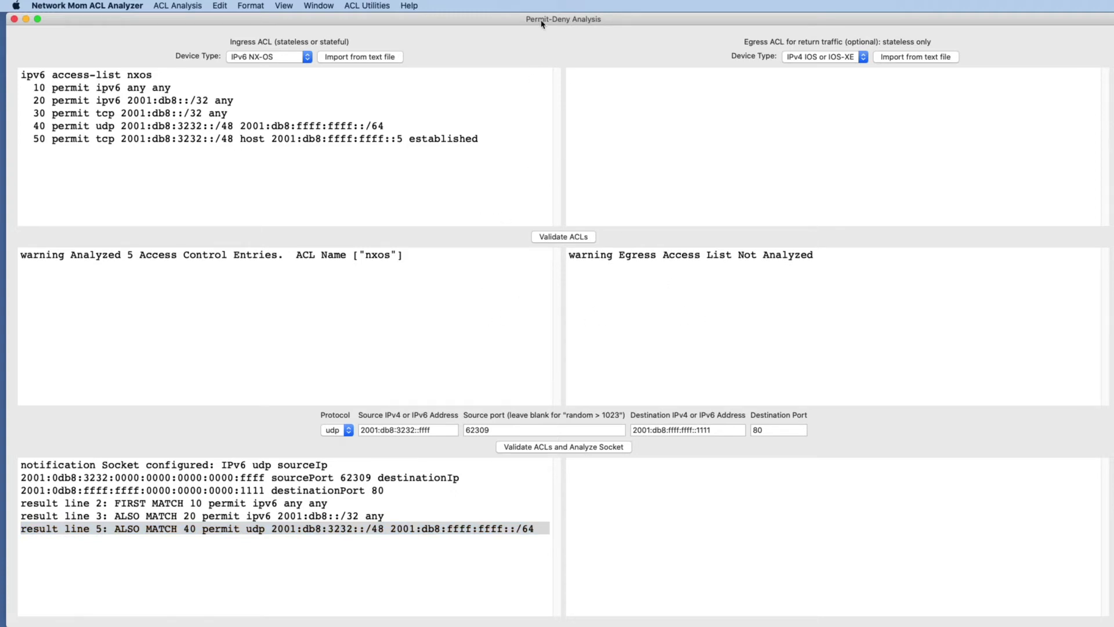
drag(542, 19, 554, 625)
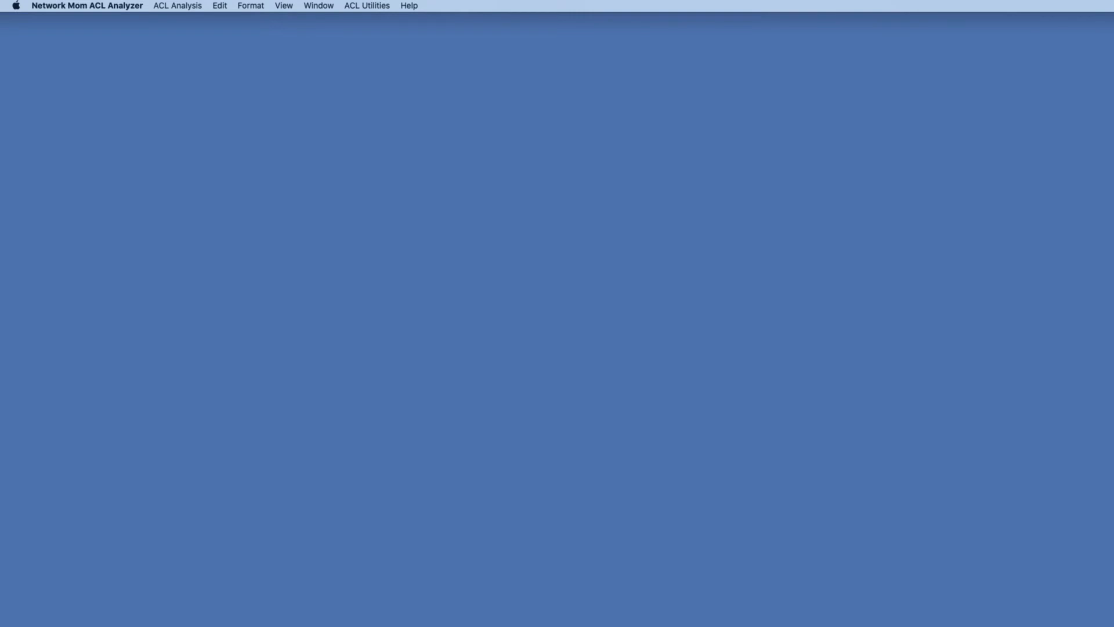
drag(732, 626, 622, 24)
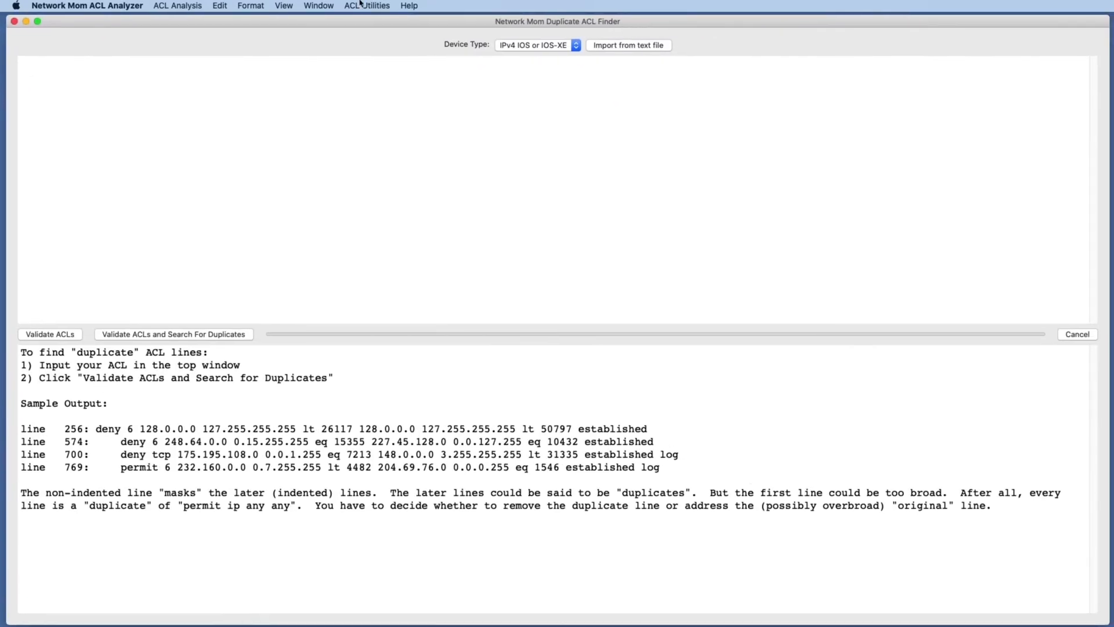
click(177, 6)
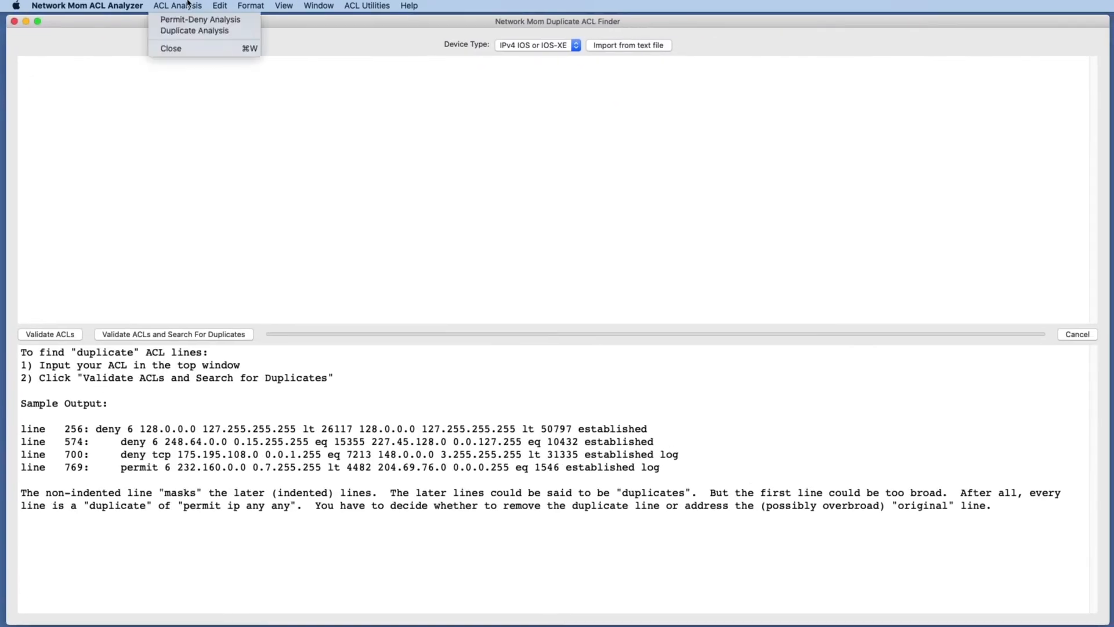
click(177, 31)
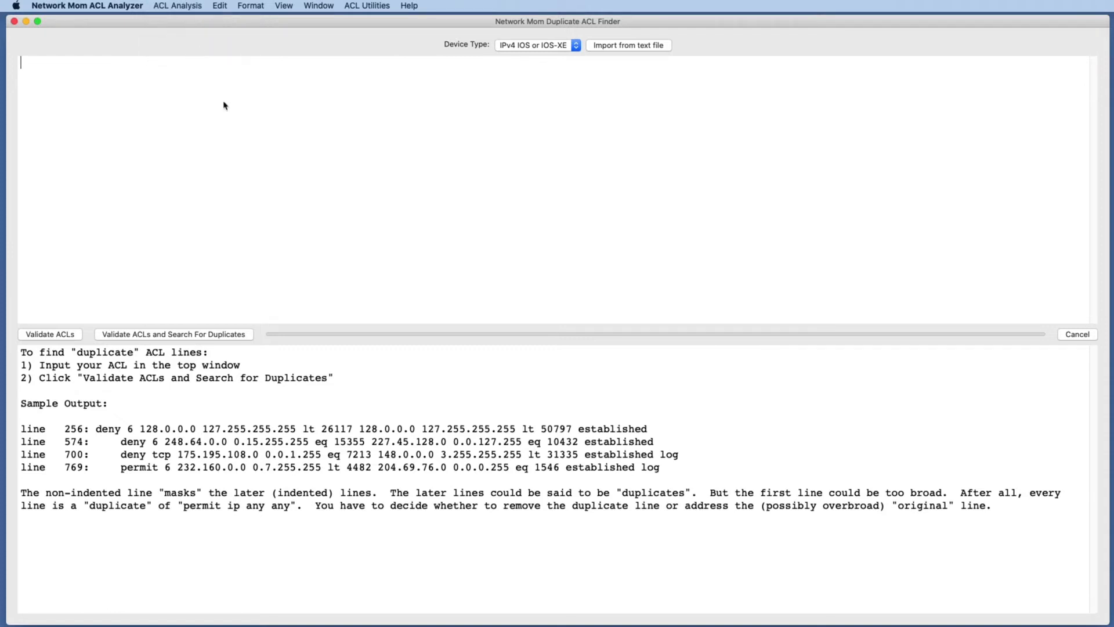
click(201, 6)
click(201, 5)
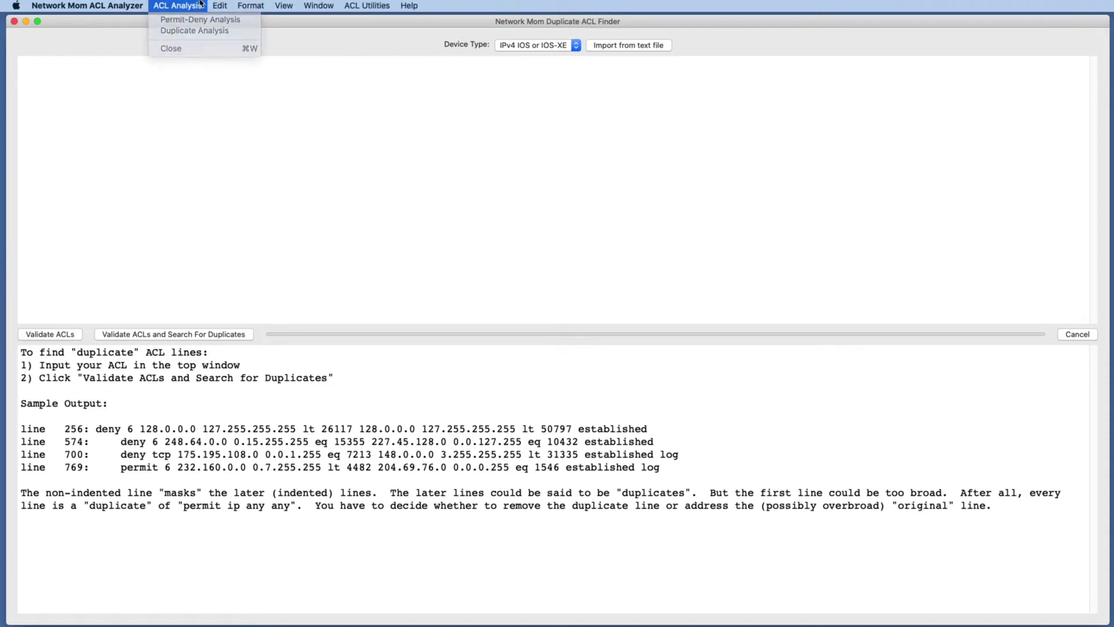
Paste the sample duplicate-test IPv4 ACL into the Duplicate Analysis input area.
key(super+Tab)
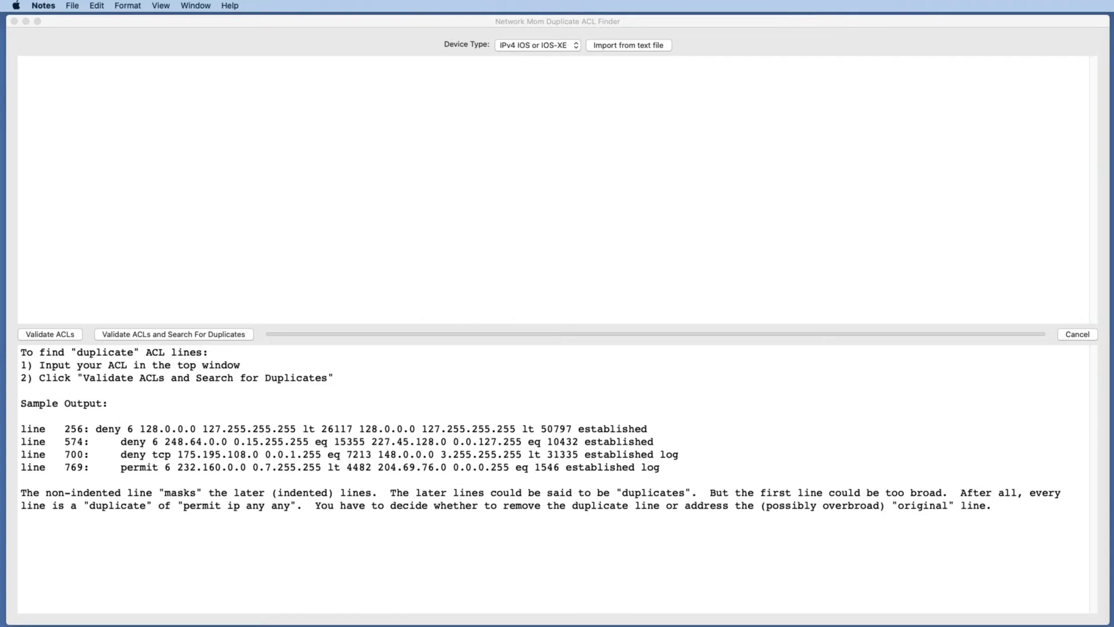
click(455, 152)
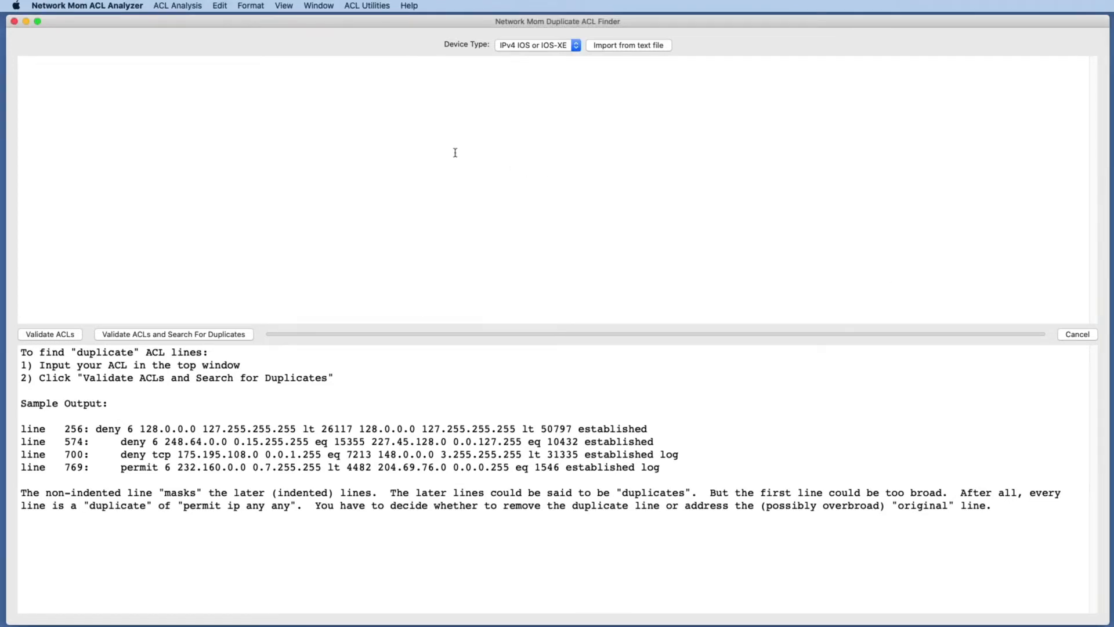
text(ipv4 access-list duplicate-test 10 permit ipv4 any any 20 permit tcp any any 30 permit tcp any any established 40 permit tcp 1.0.0.0/24 2.0.0.0 0.0.0.255 50 permit tcp host 1.0.0.1 host 2.0.0.2 60 permit tcp host 1.0.0.1 range 10 20 host 2.0.0.2 lt 10 70 permit tcp host 1.0.0.1 eq 10 host 2.0.0.2 eq 3 80 permit tcp host 1.0.0.1 eq 10 host 2.0.0.2 eq 11 90 permit tcp host 1.0.0.1 eq 10 host 2.0.0.2 eq 11 established 100 permit udp host 1.0.0.1 eq 10 host 2.0.0.2 eq 11)
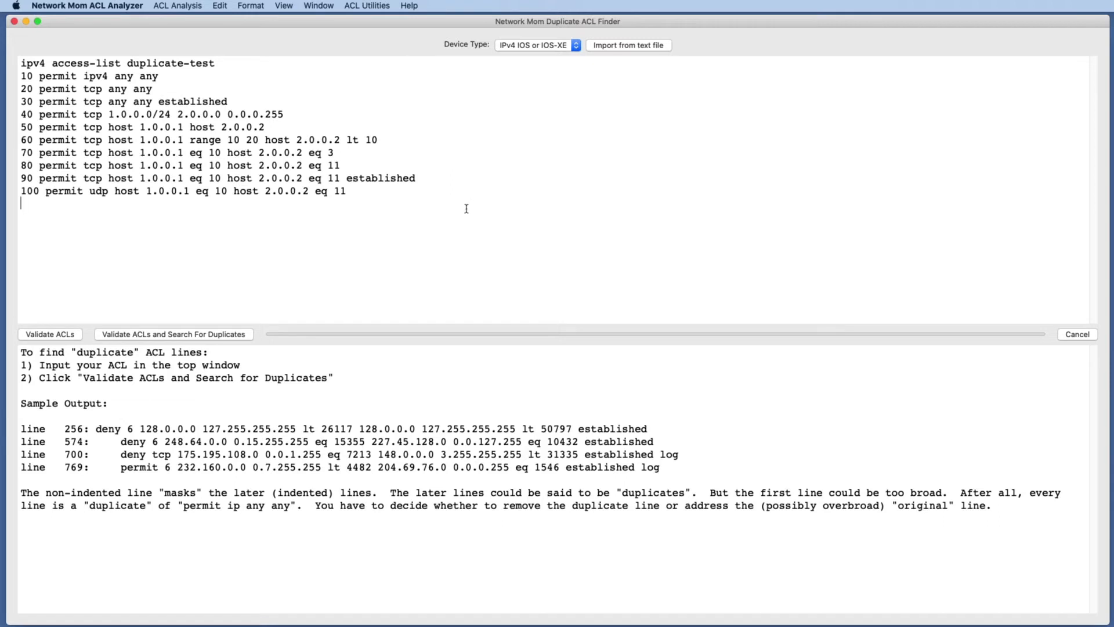
Set the device type to IPv4 IOS-XR and validate the ACL while searching for duplicates.
click(539, 50)
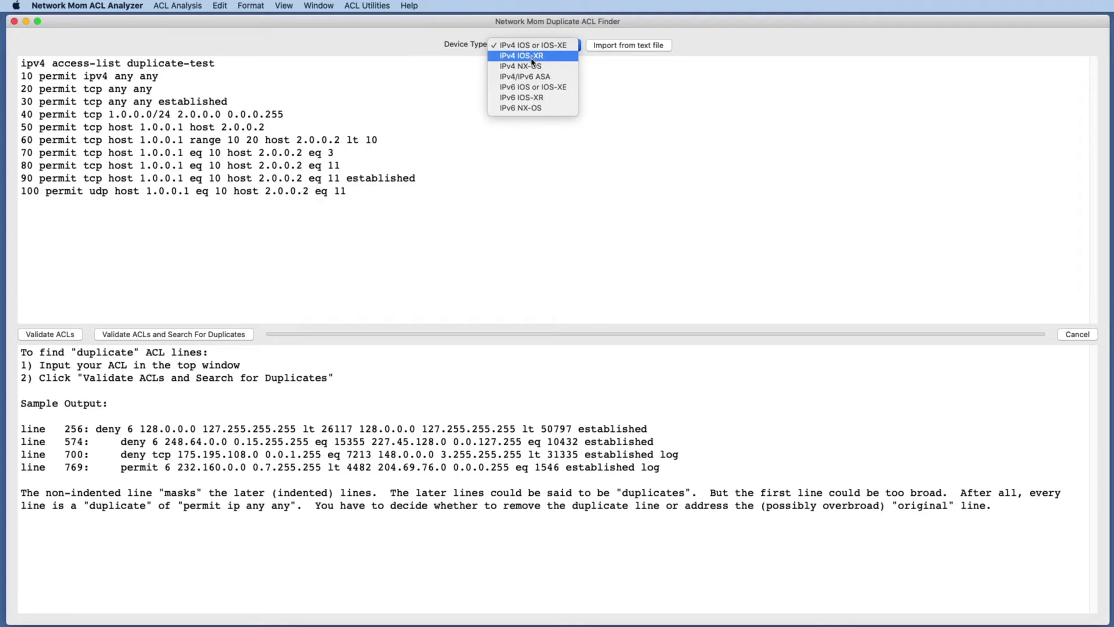
click(531, 58)
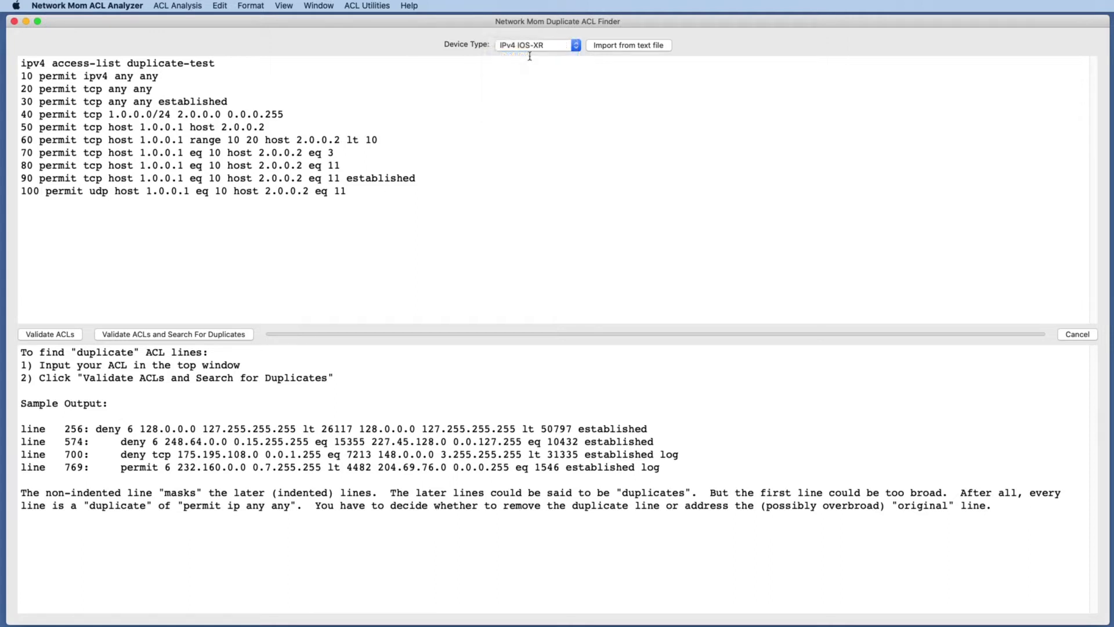
click(197, 339)
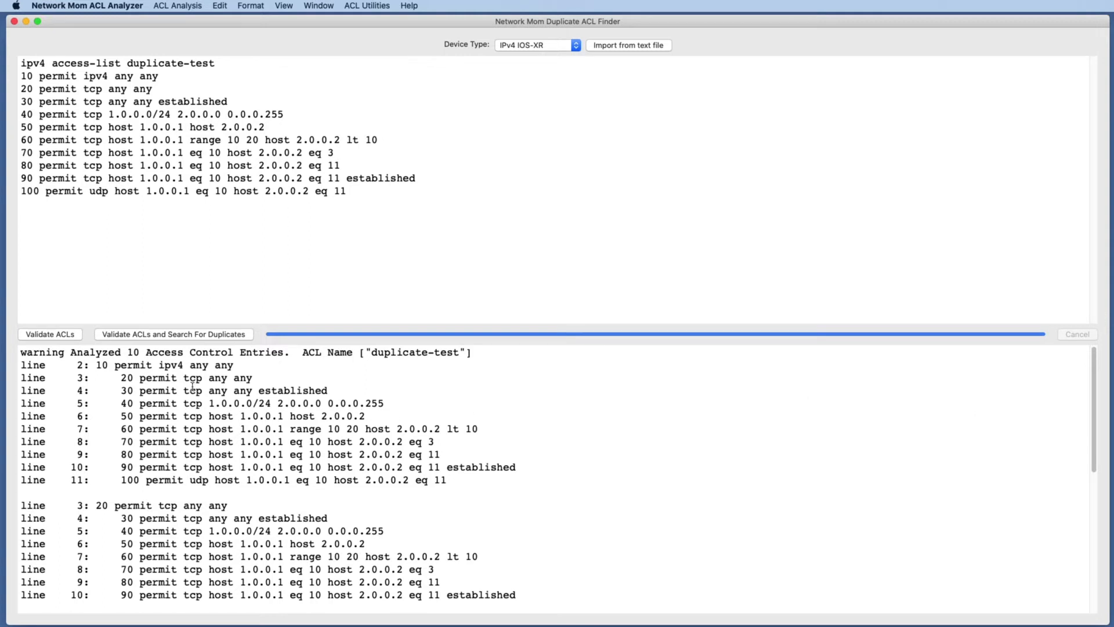
Examine the duplicate groups in the output, comparing each original line with the indented lines it masks.
double_click(169, 365)
click(167, 369)
scroll(219, 383, down, 5)
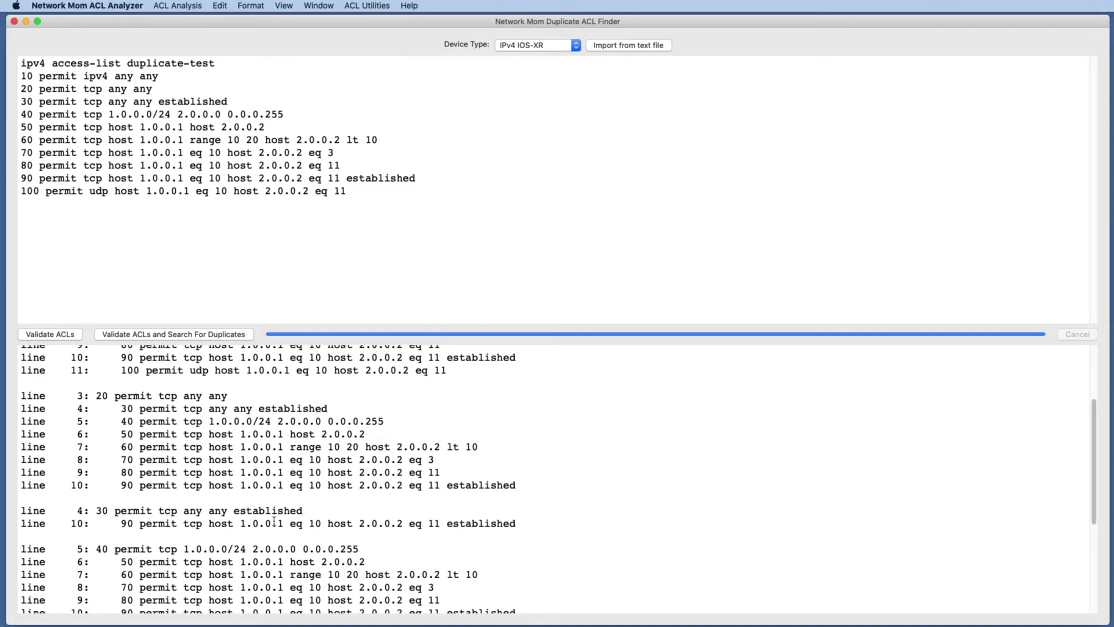
triple_click(481, 522)
scroll(390, 523, down, 1)
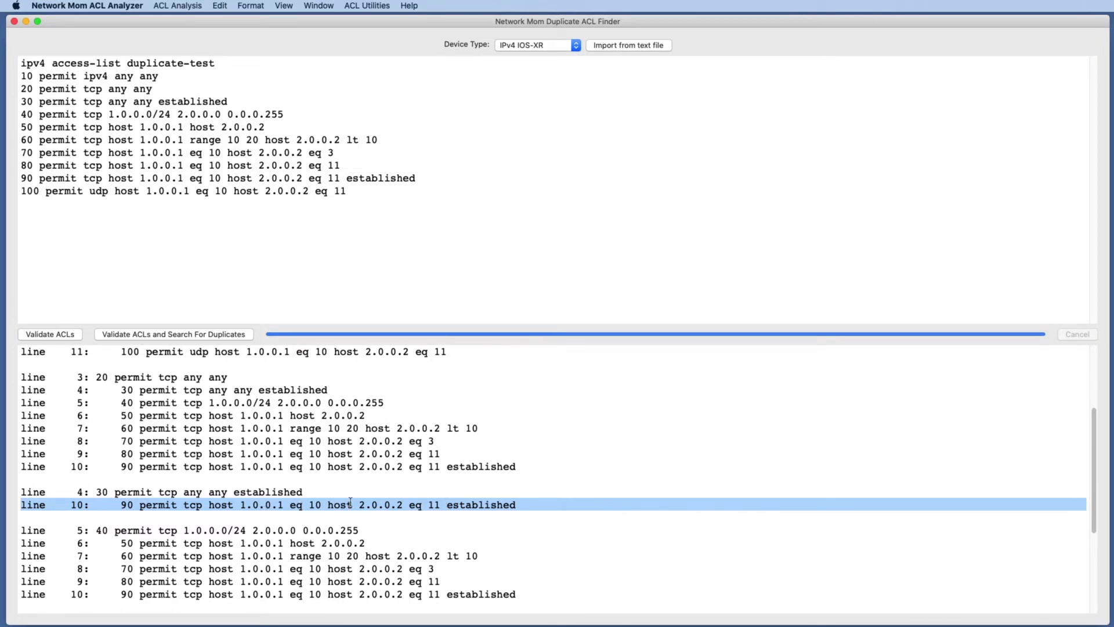
scroll(351, 499, down, 5)
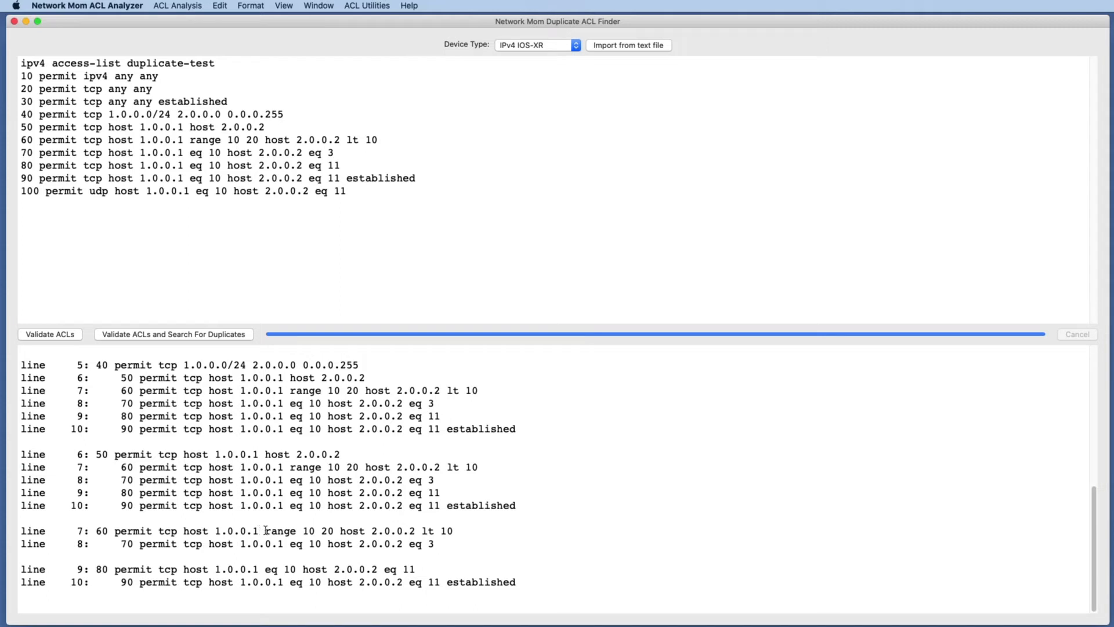
drag(265, 530, 335, 529)
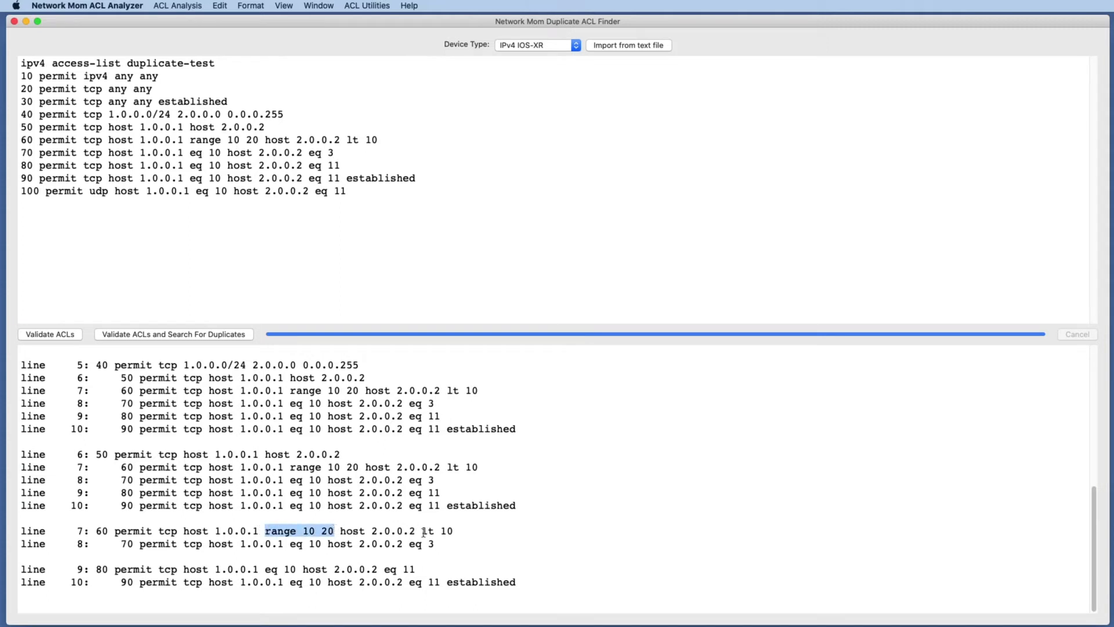
drag(421, 530, 455, 532)
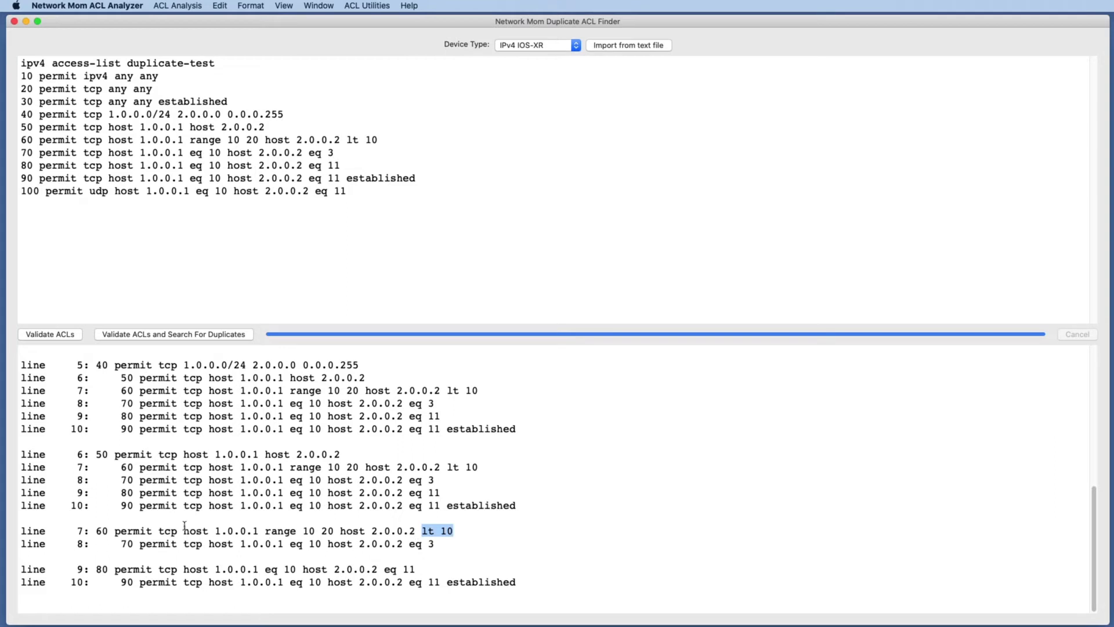
triple_click(144, 544)
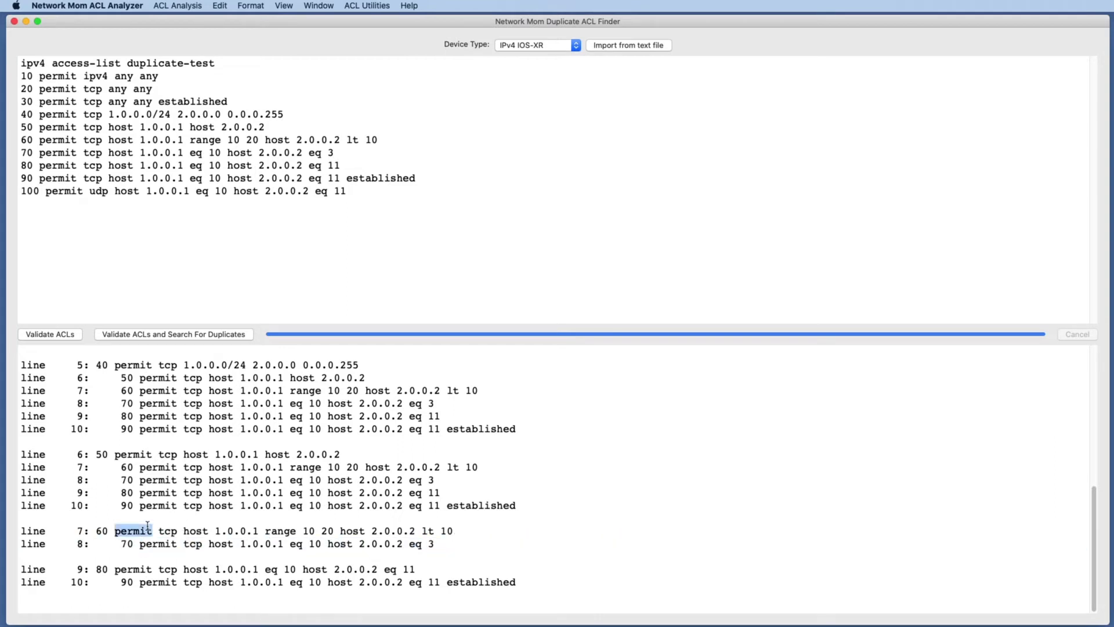
triple_click(149, 530)
click(174, 542)
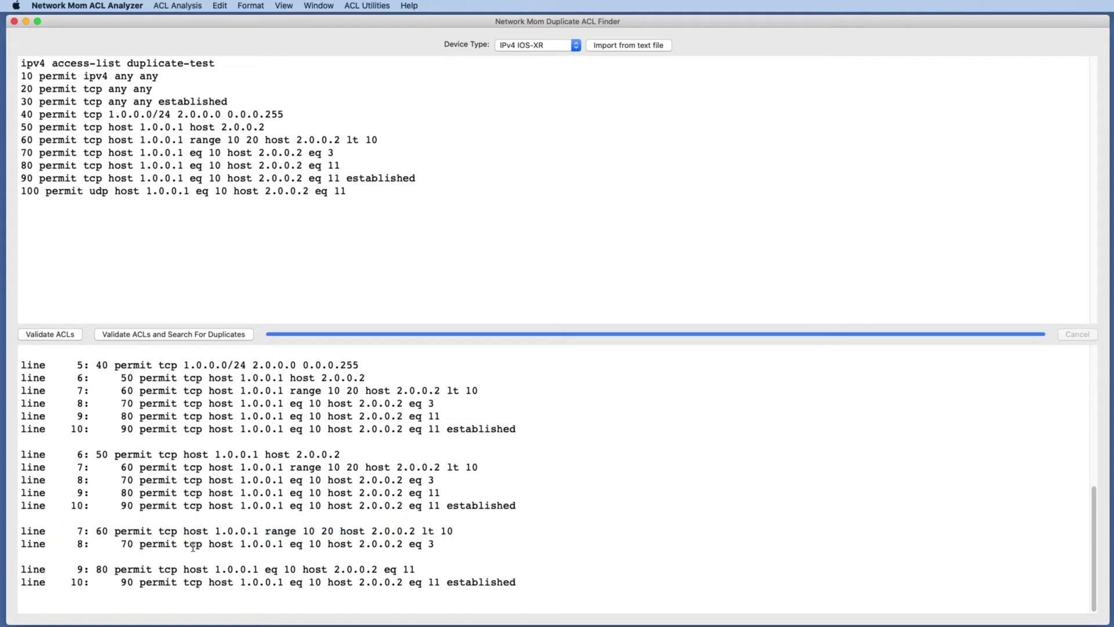
double_click(306, 544)
drag(292, 544, 321, 526)
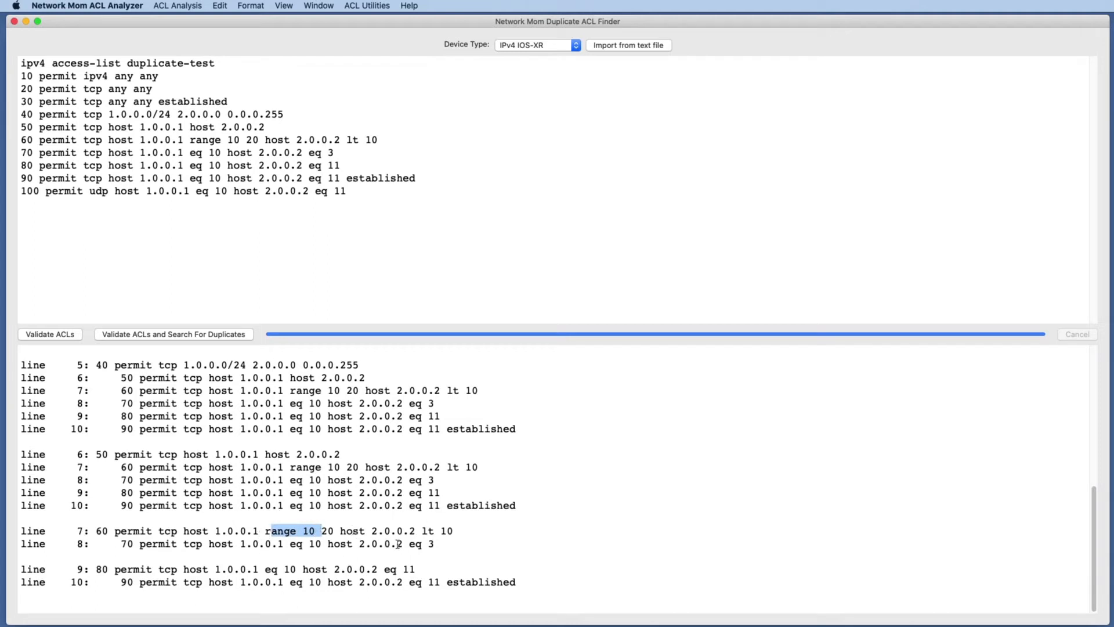
drag(409, 544, 460, 532)
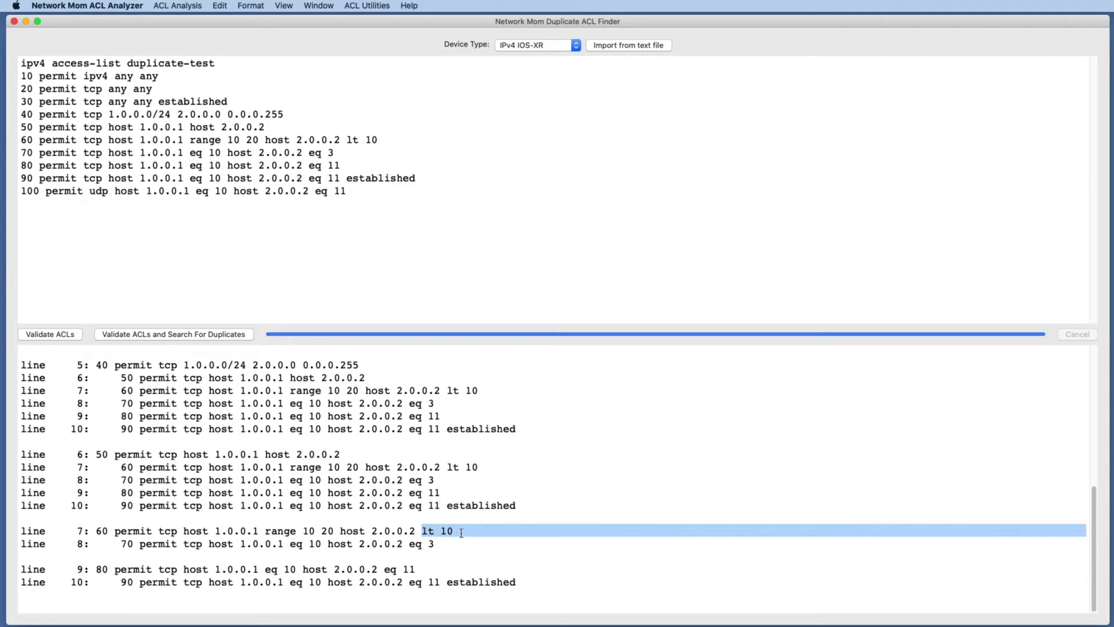
triple_click(261, 570)
click(180, 568)
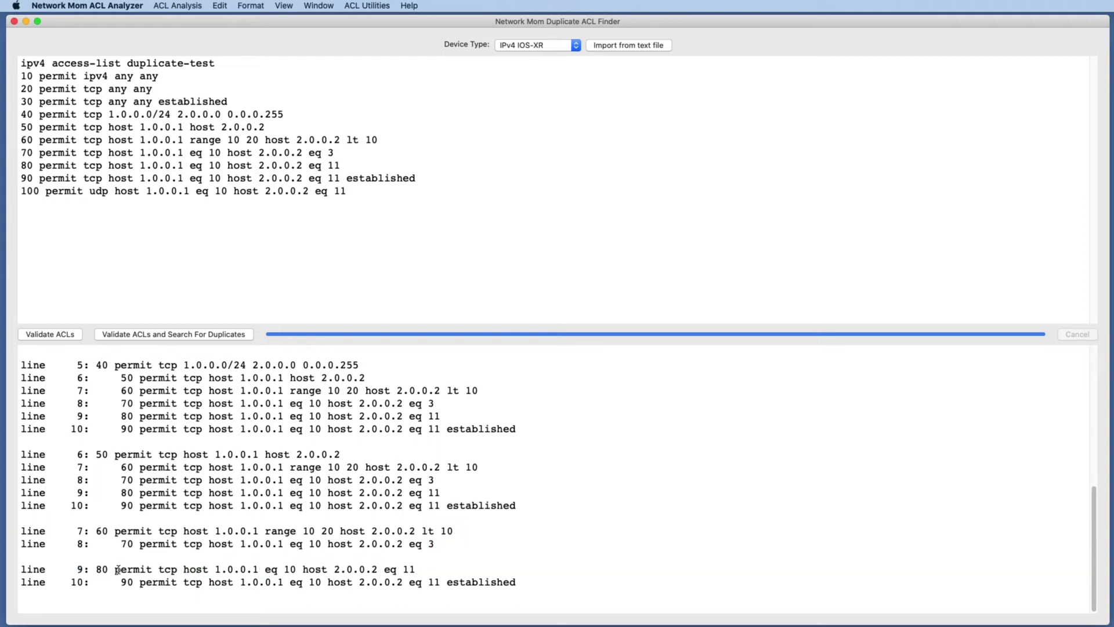
drag(115, 569, 415, 566)
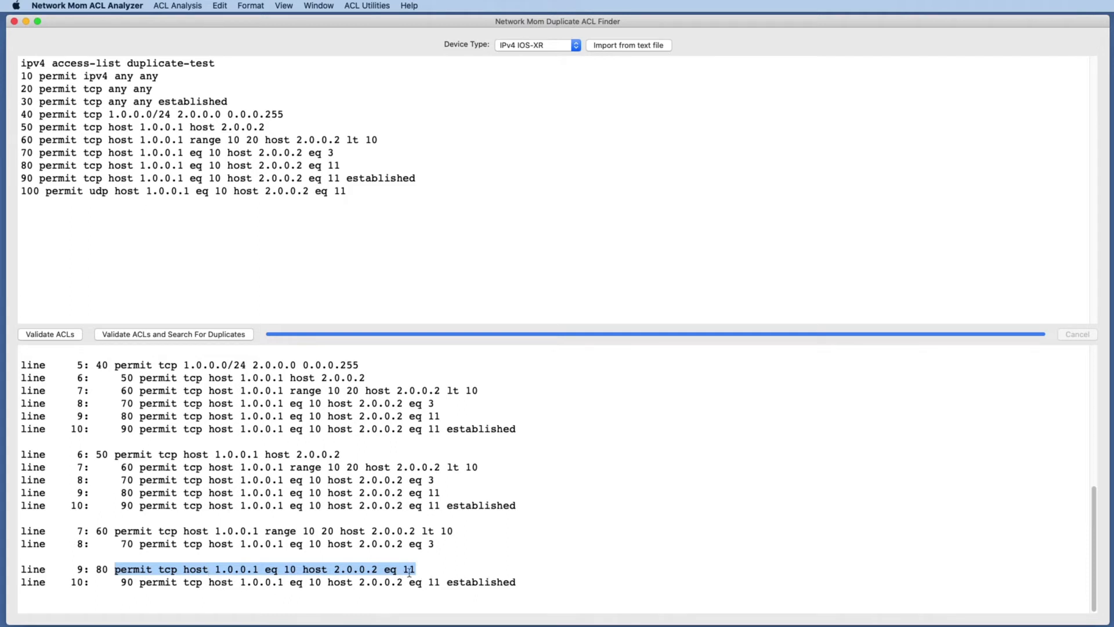
triple_click(212, 582)
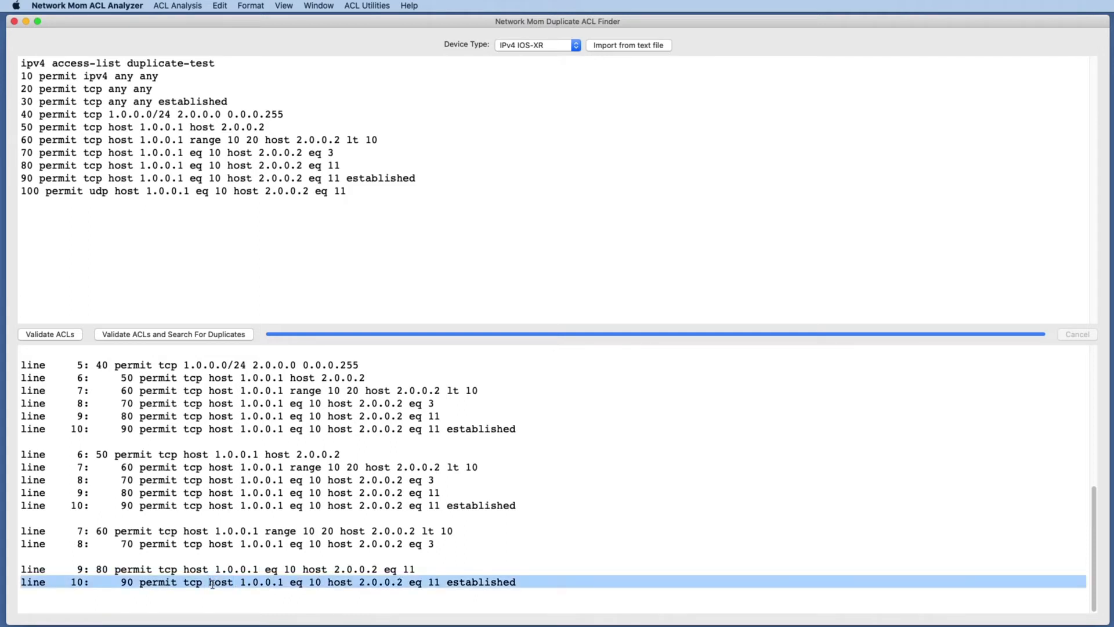
triple_click(213, 582)
double_click(462, 582)
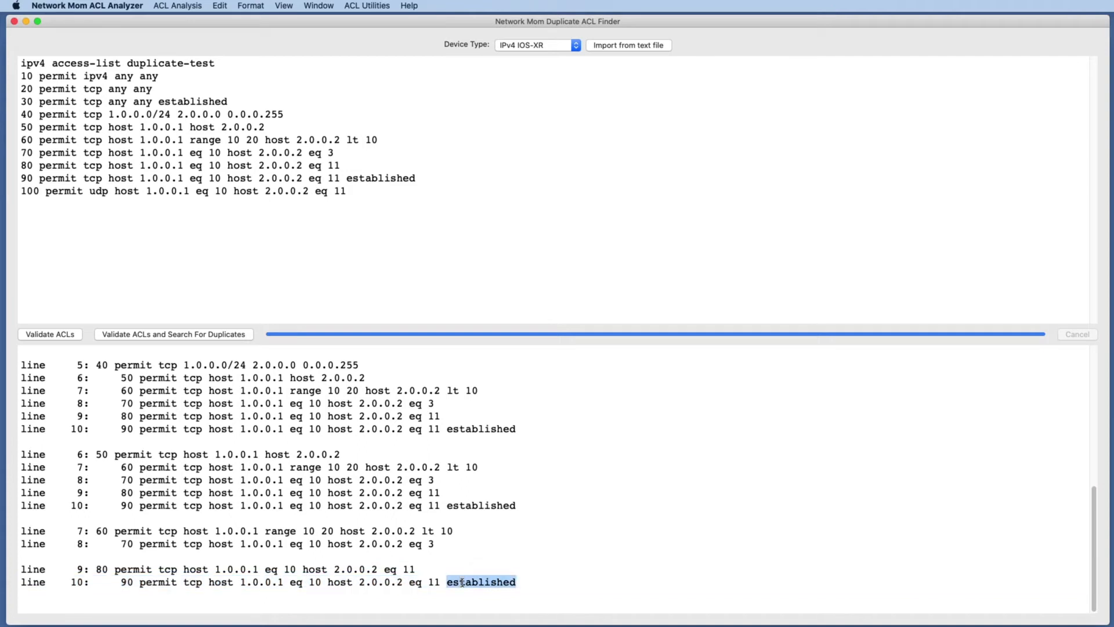
triple_click(461, 582)
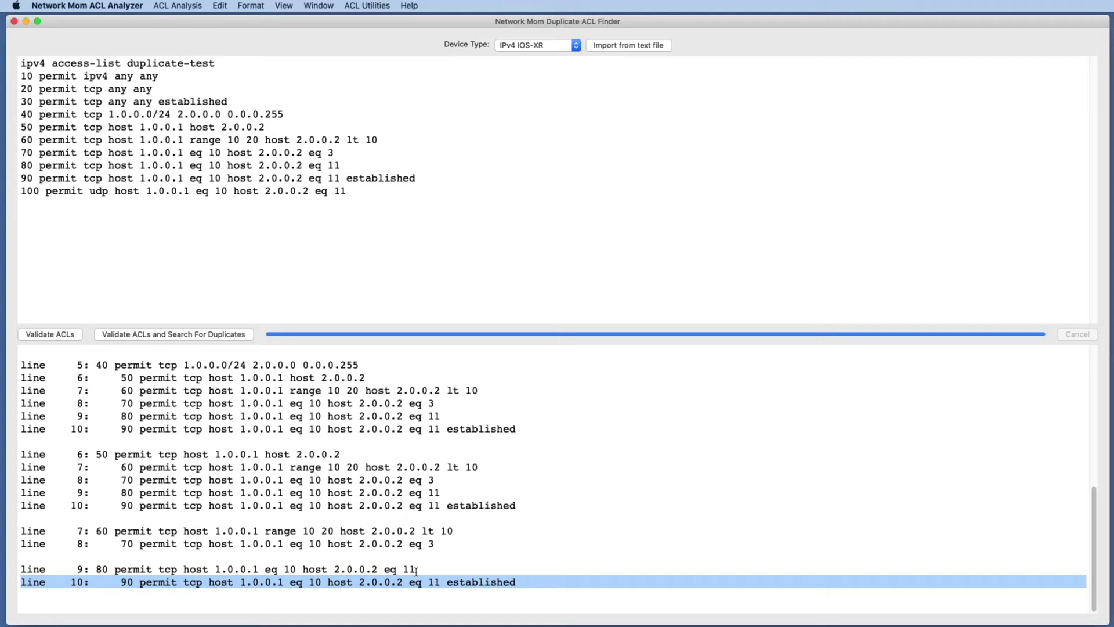
click(526, 529)
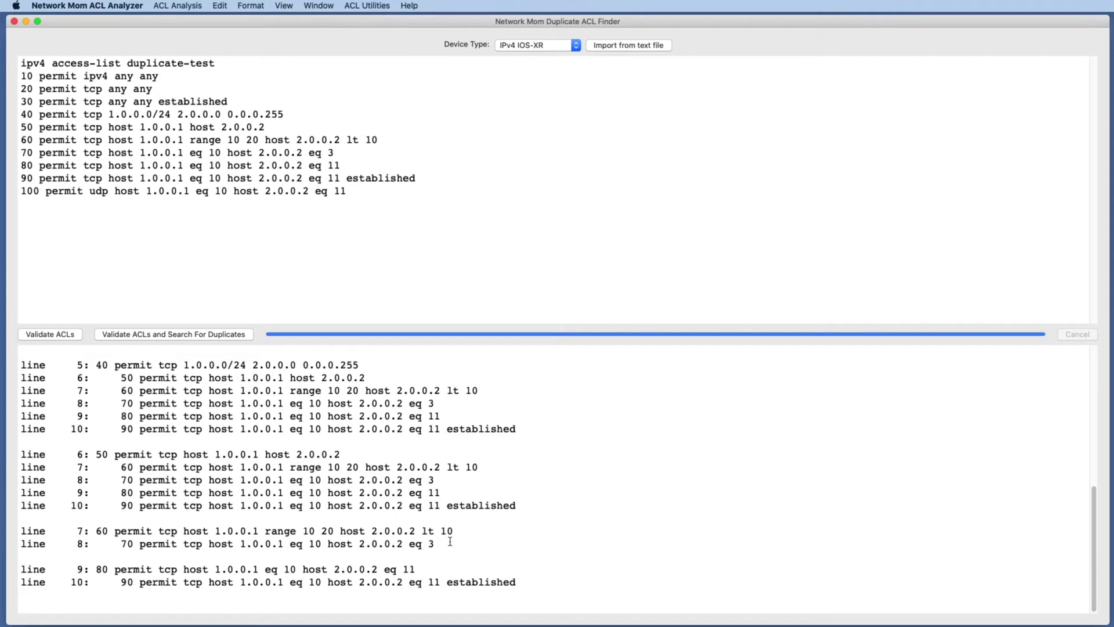
click(529, 229)
Generate a random IPv4/IPv6 ASA ACL and copy all of its text.
click(373, 4)
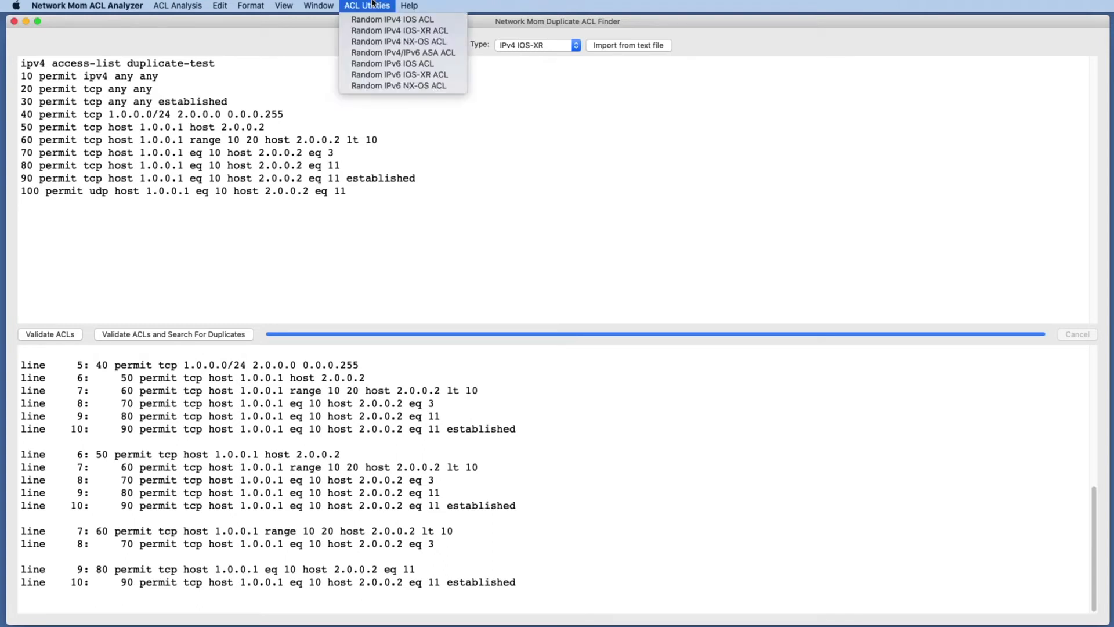
click(414, 55)
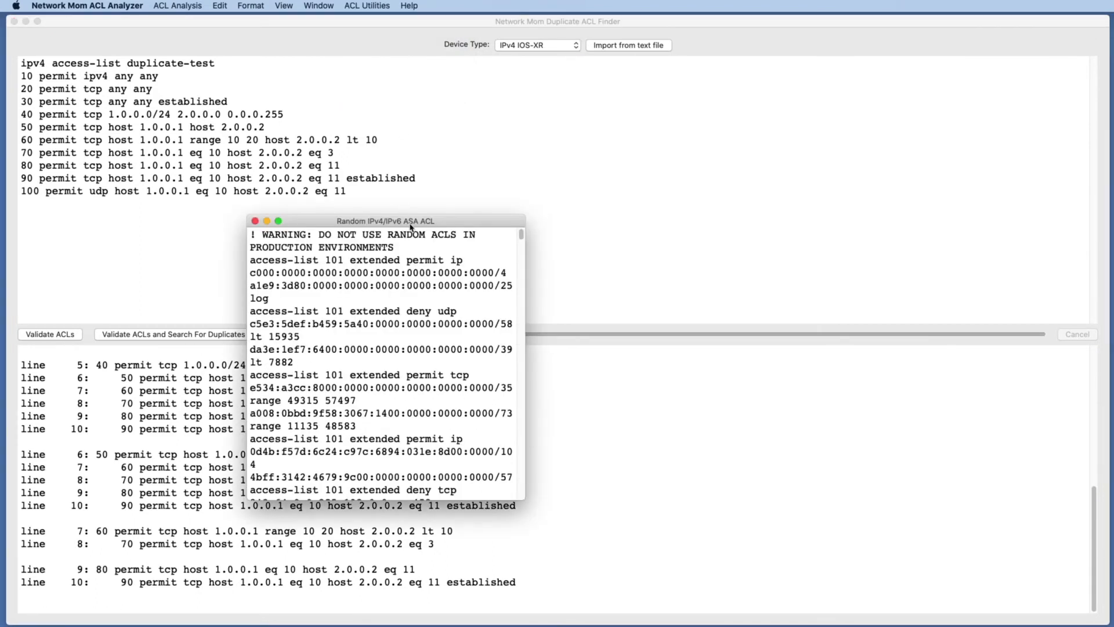
drag(410, 227, 360, 25)
drag(475, 297, 963, 611)
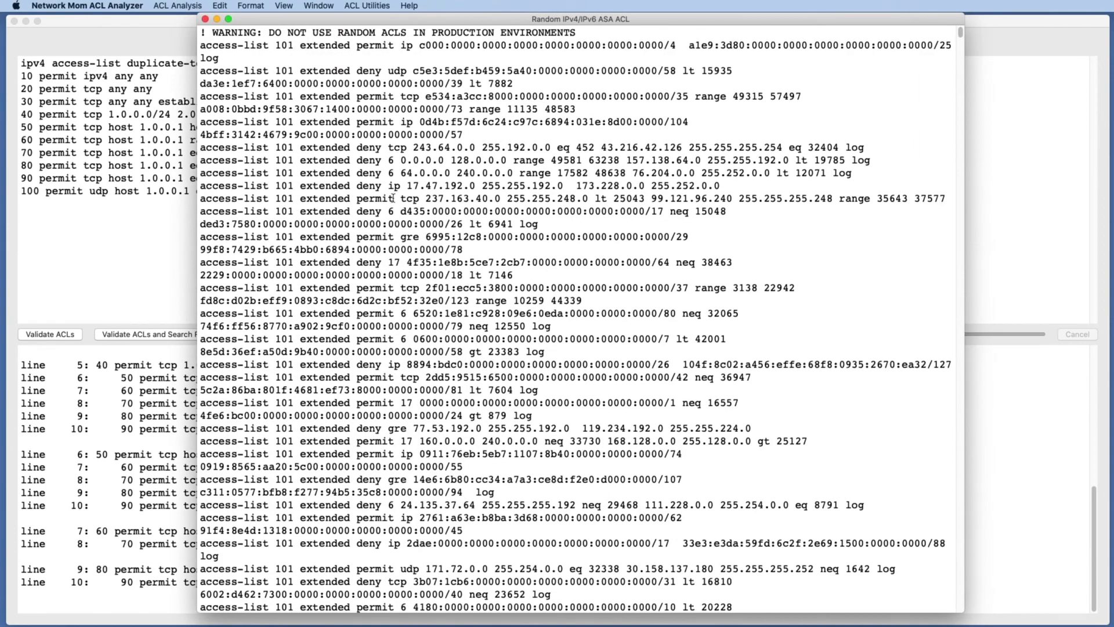
key(super+a)
drag(368, 20, 177, 20)
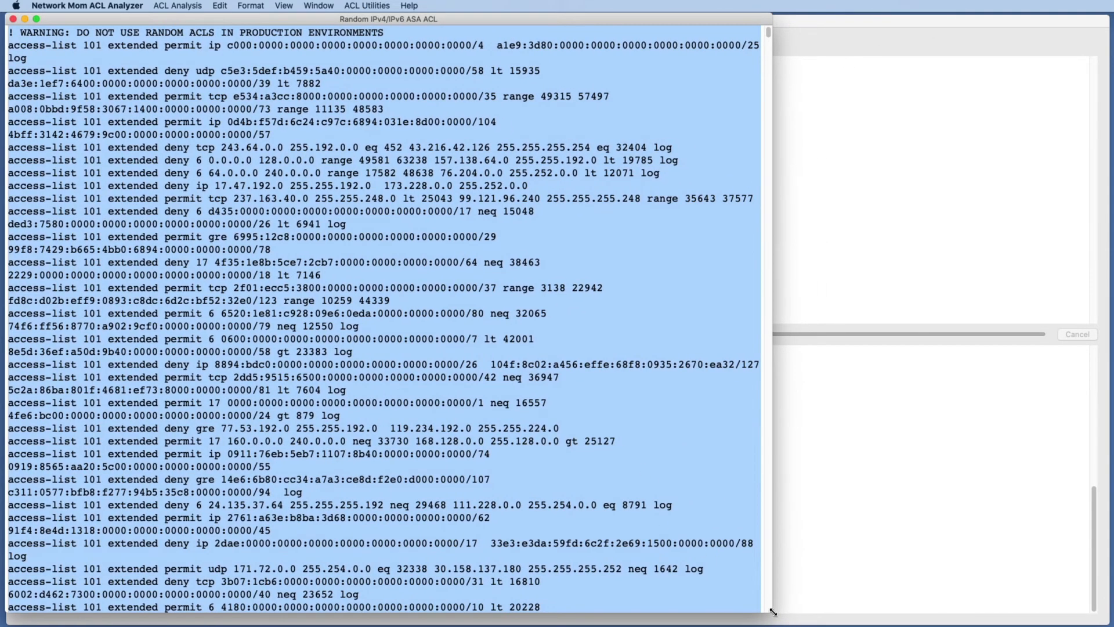
drag(772, 611, 1109, 621)
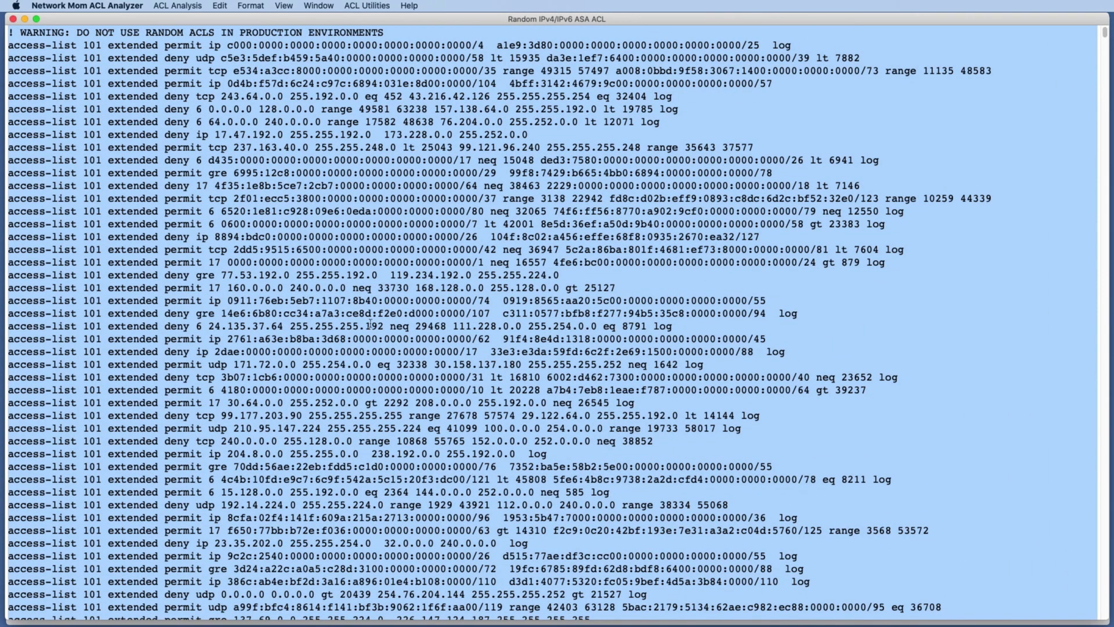
click(271, 286)
key(super+a)
drag(208, 19, 431, 122)
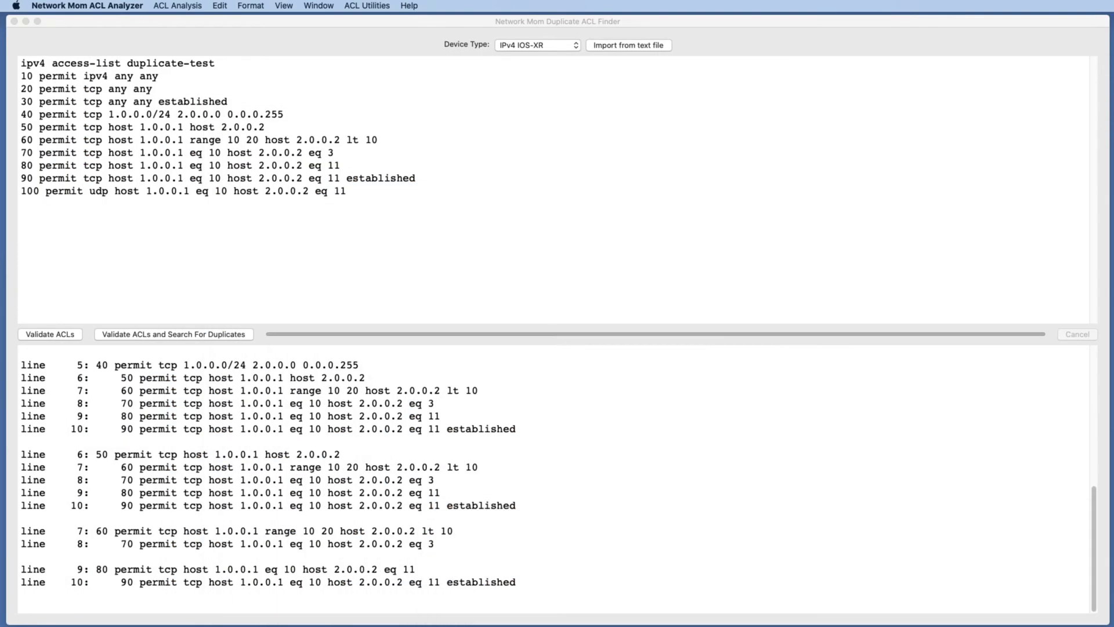
Replace the input ACL with the pasted random ASA ACL.
click(275, 231)
key(super+a)
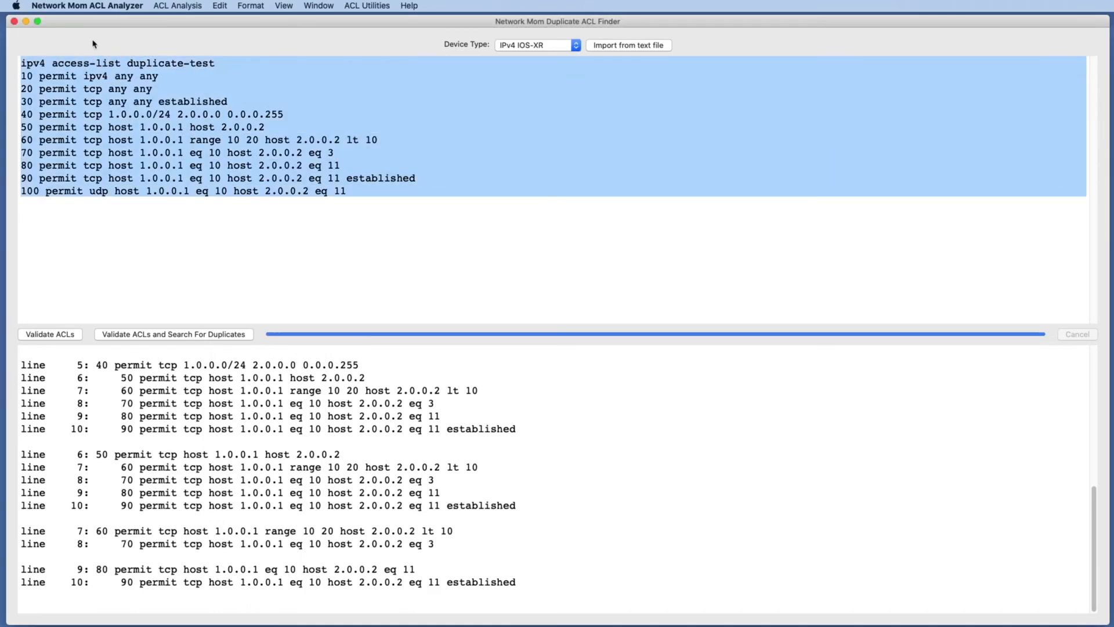
key(super+v)
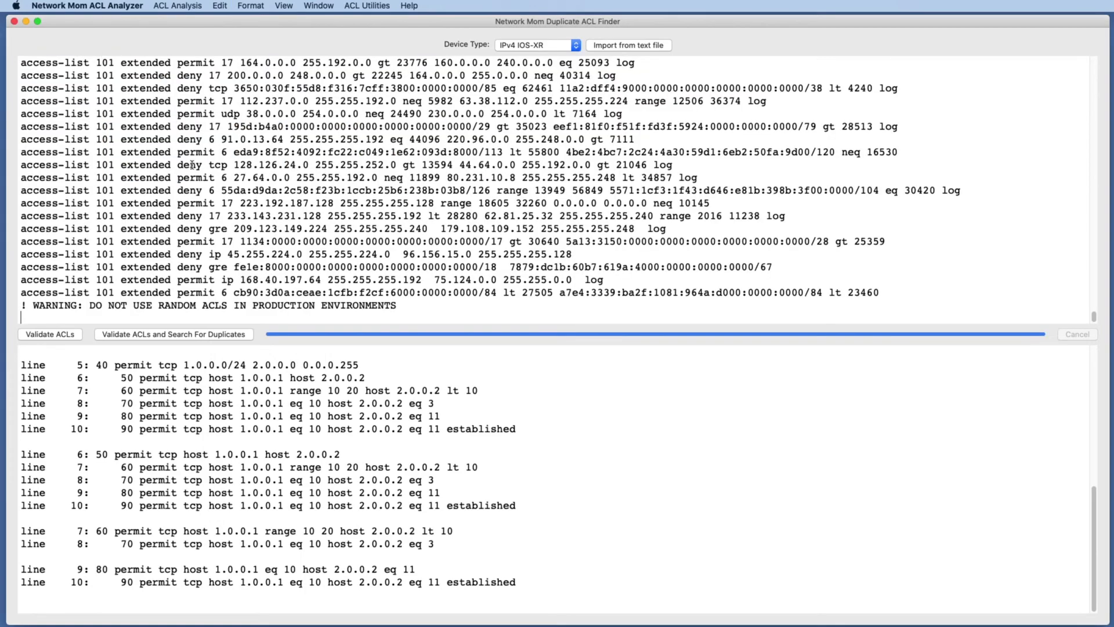
Set the device type to IPv4/IPv6 ASA and validate the ACL while searching for duplicates.
click(576, 46)
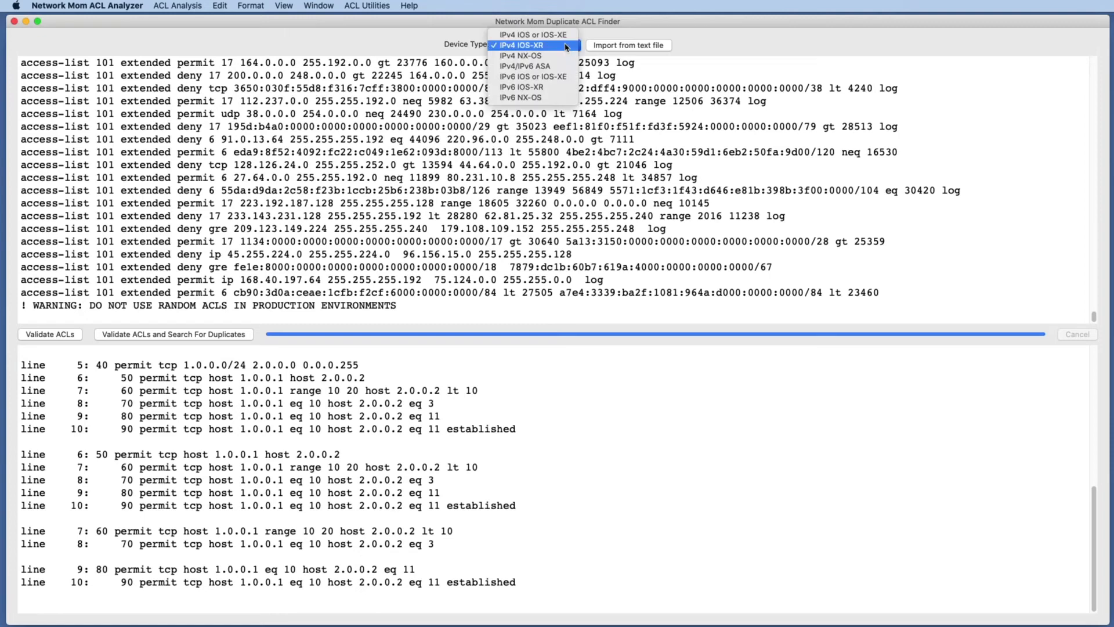
click(548, 67)
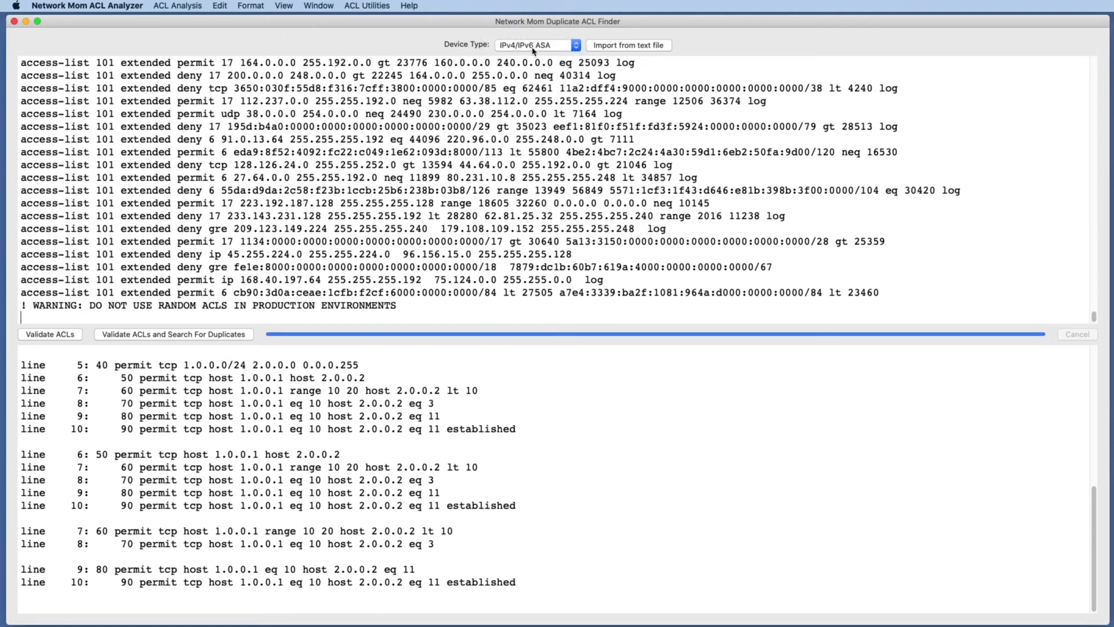
click(159, 336)
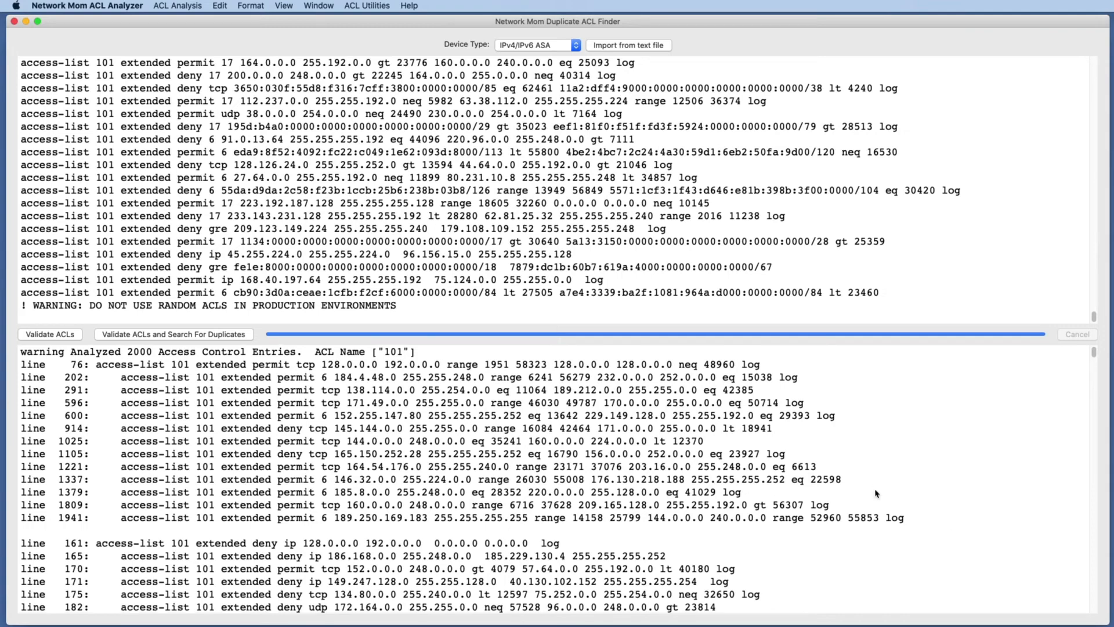
Examine the duplicate groups found in the random ASA ACL output.
double_click(412, 364)
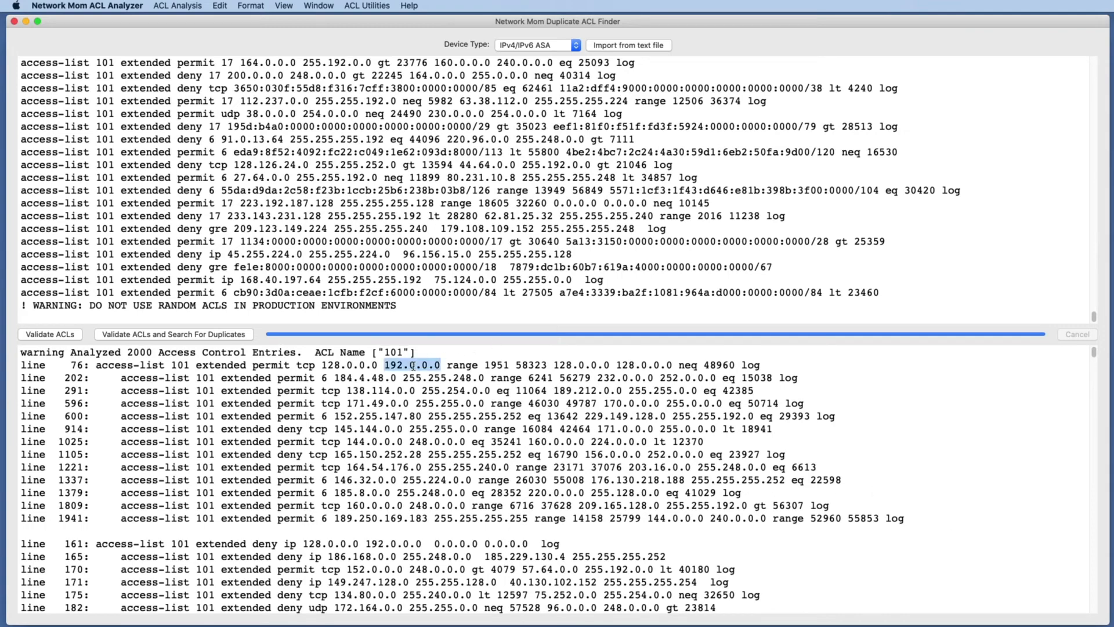
double_click(374, 378)
click(428, 378)
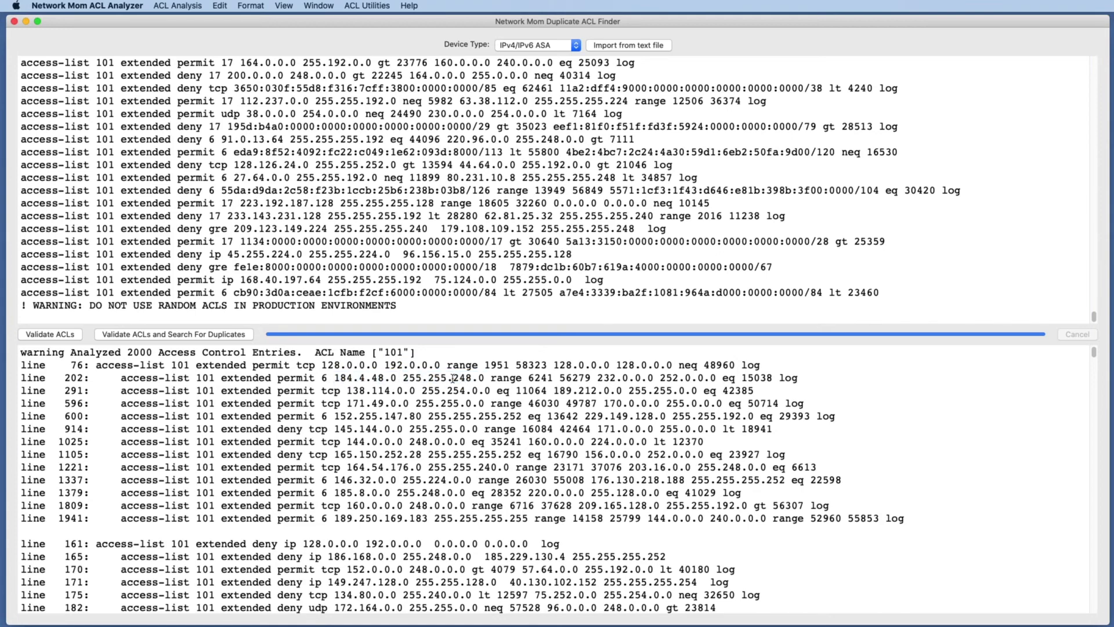
double_click(429, 377)
click(430, 377)
triple_click(52, 364)
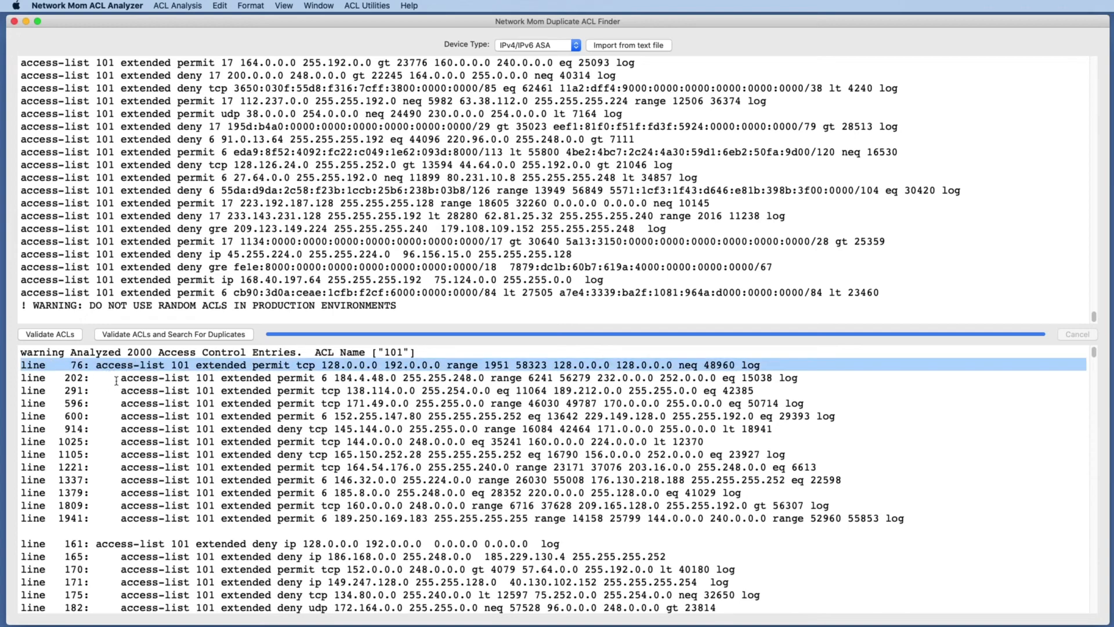
drag(118, 378, 121, 544)
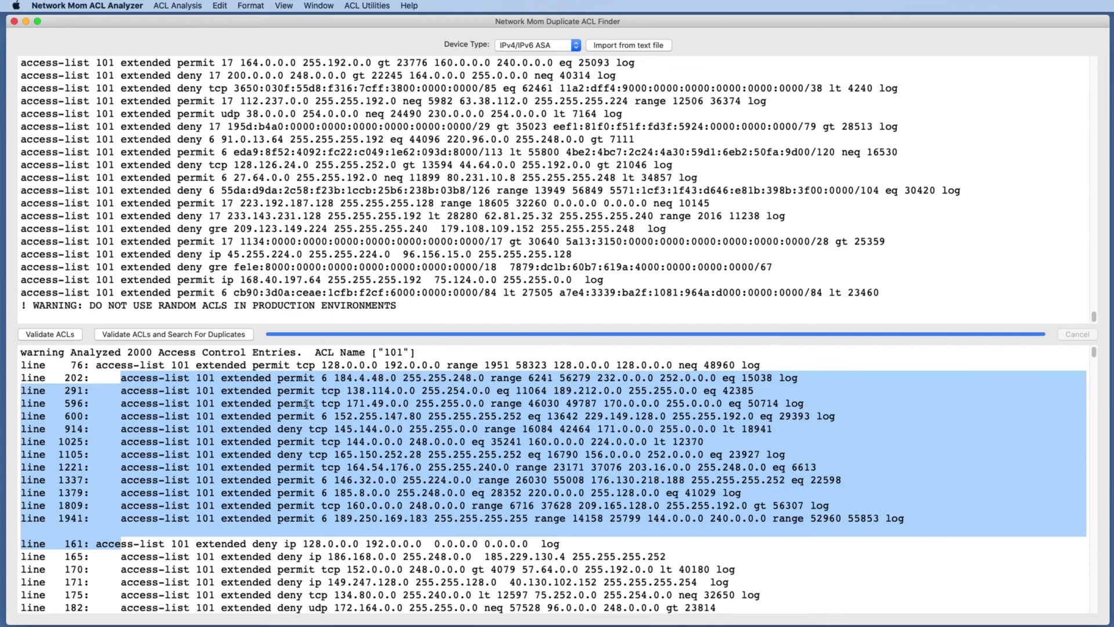
scroll(312, 401, down, 2)
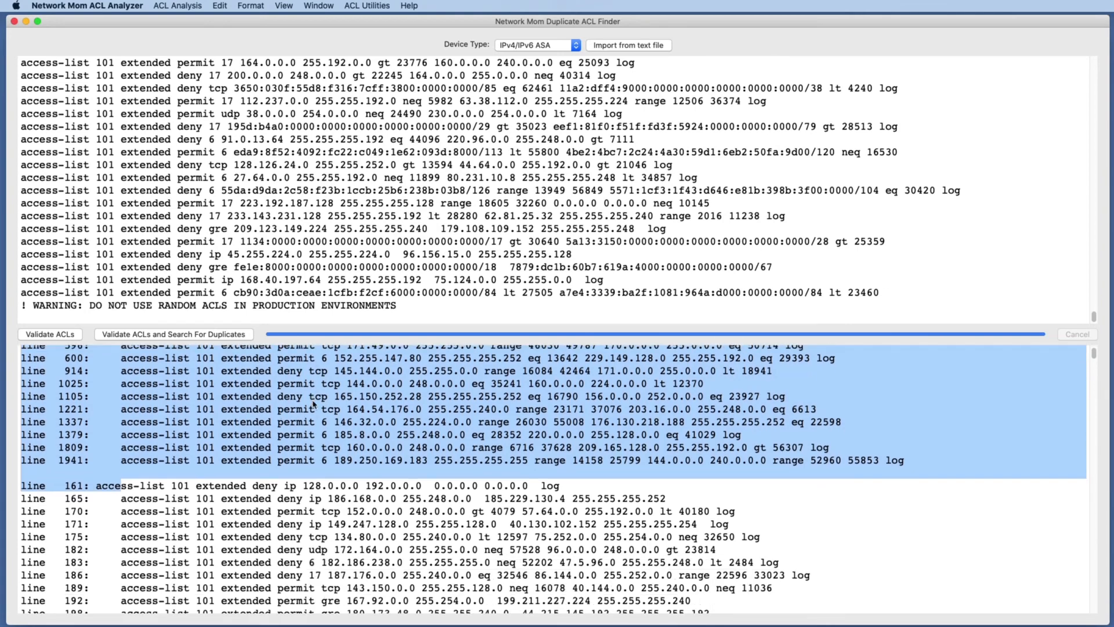
scroll(291, 423, down, 2)
click(337, 463)
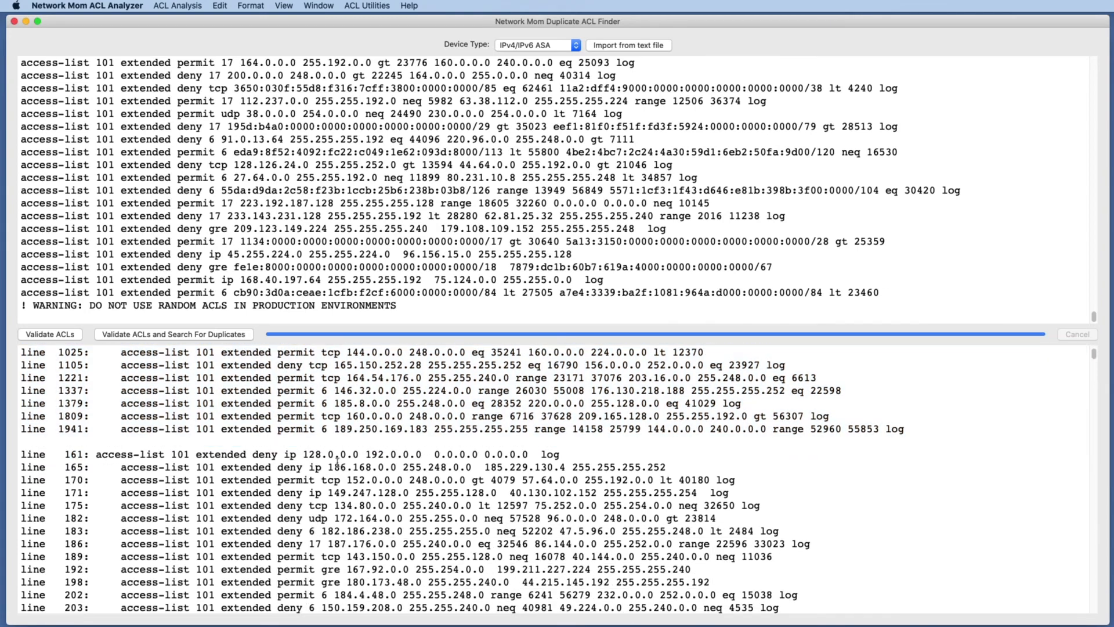
triple_click(320, 452)
scroll(105, 472, down, 2)
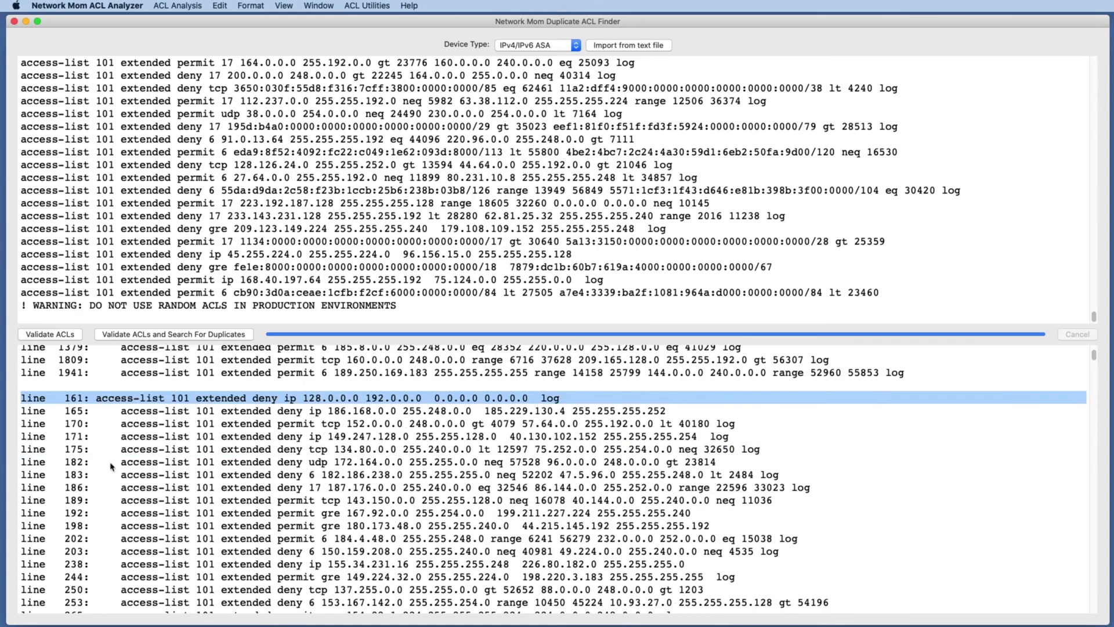
drag(58, 411, 139, 551)
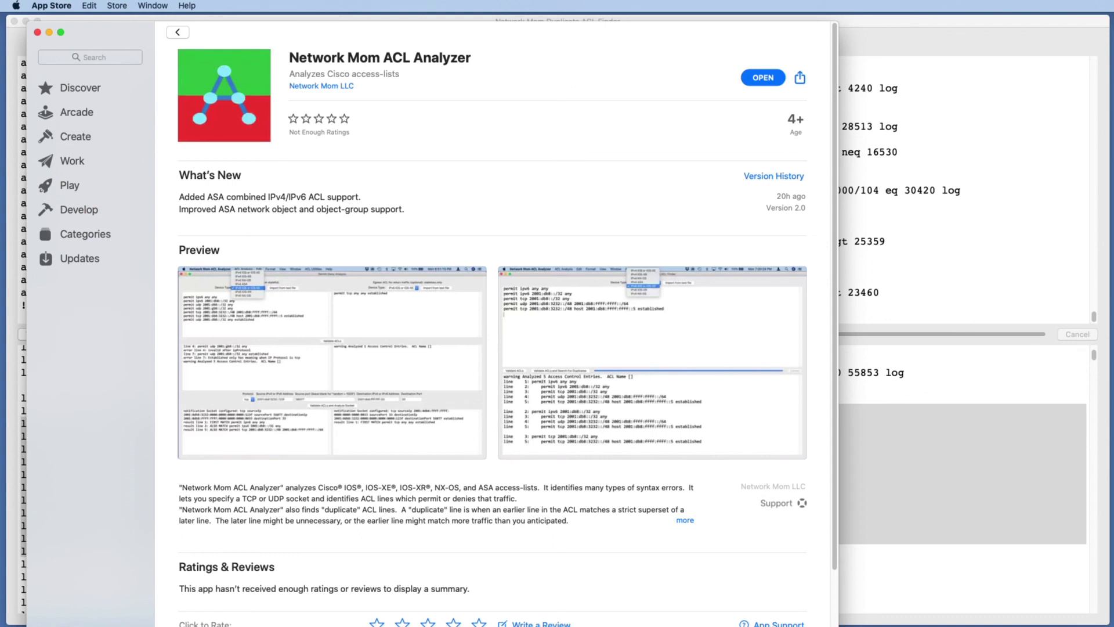
key(super+Tab)
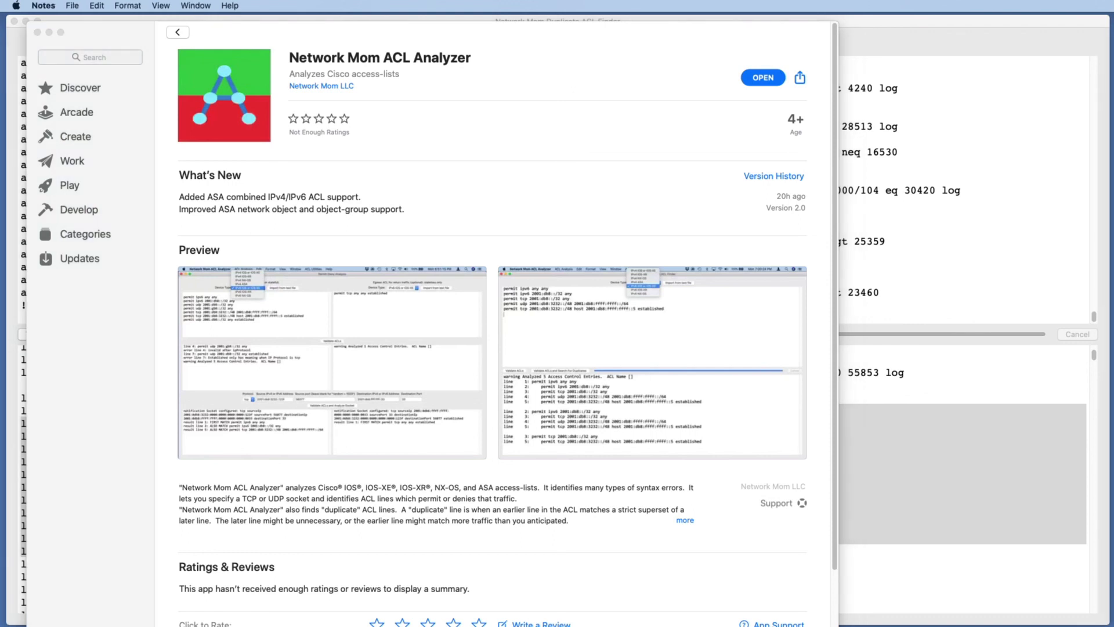